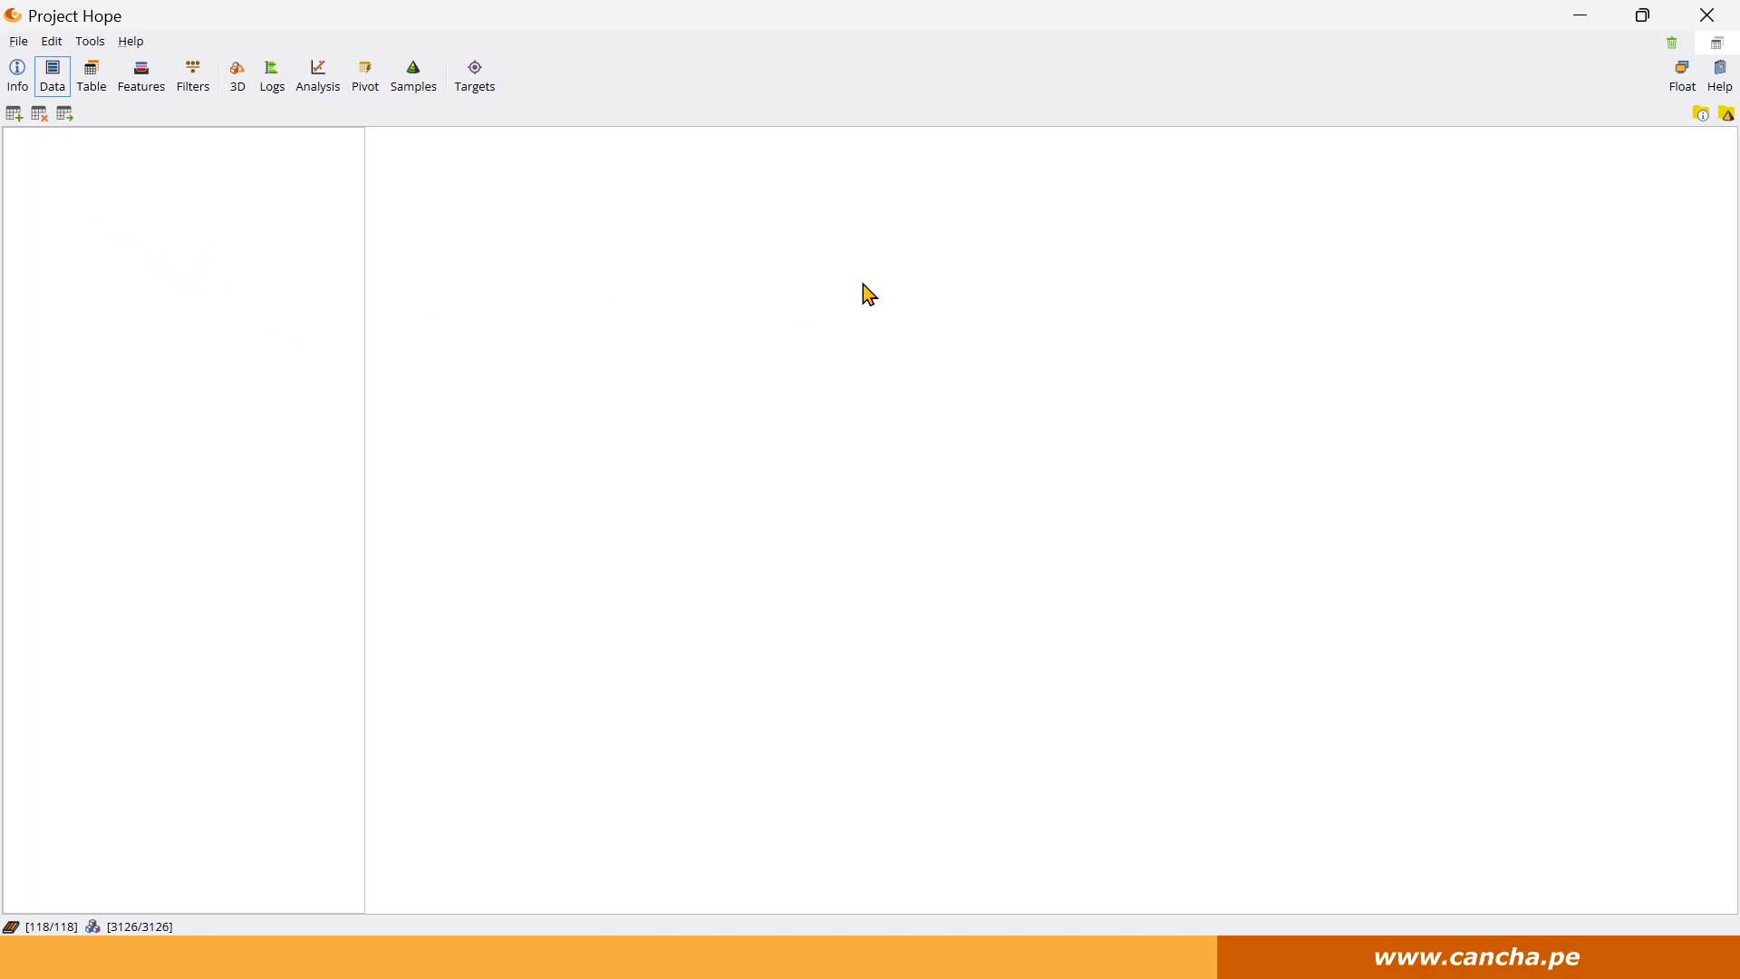
Import Project Hope Block Model.csv as a block model, keeping the suggested E, N, RL and DENS headers.
left_click(14, 113)
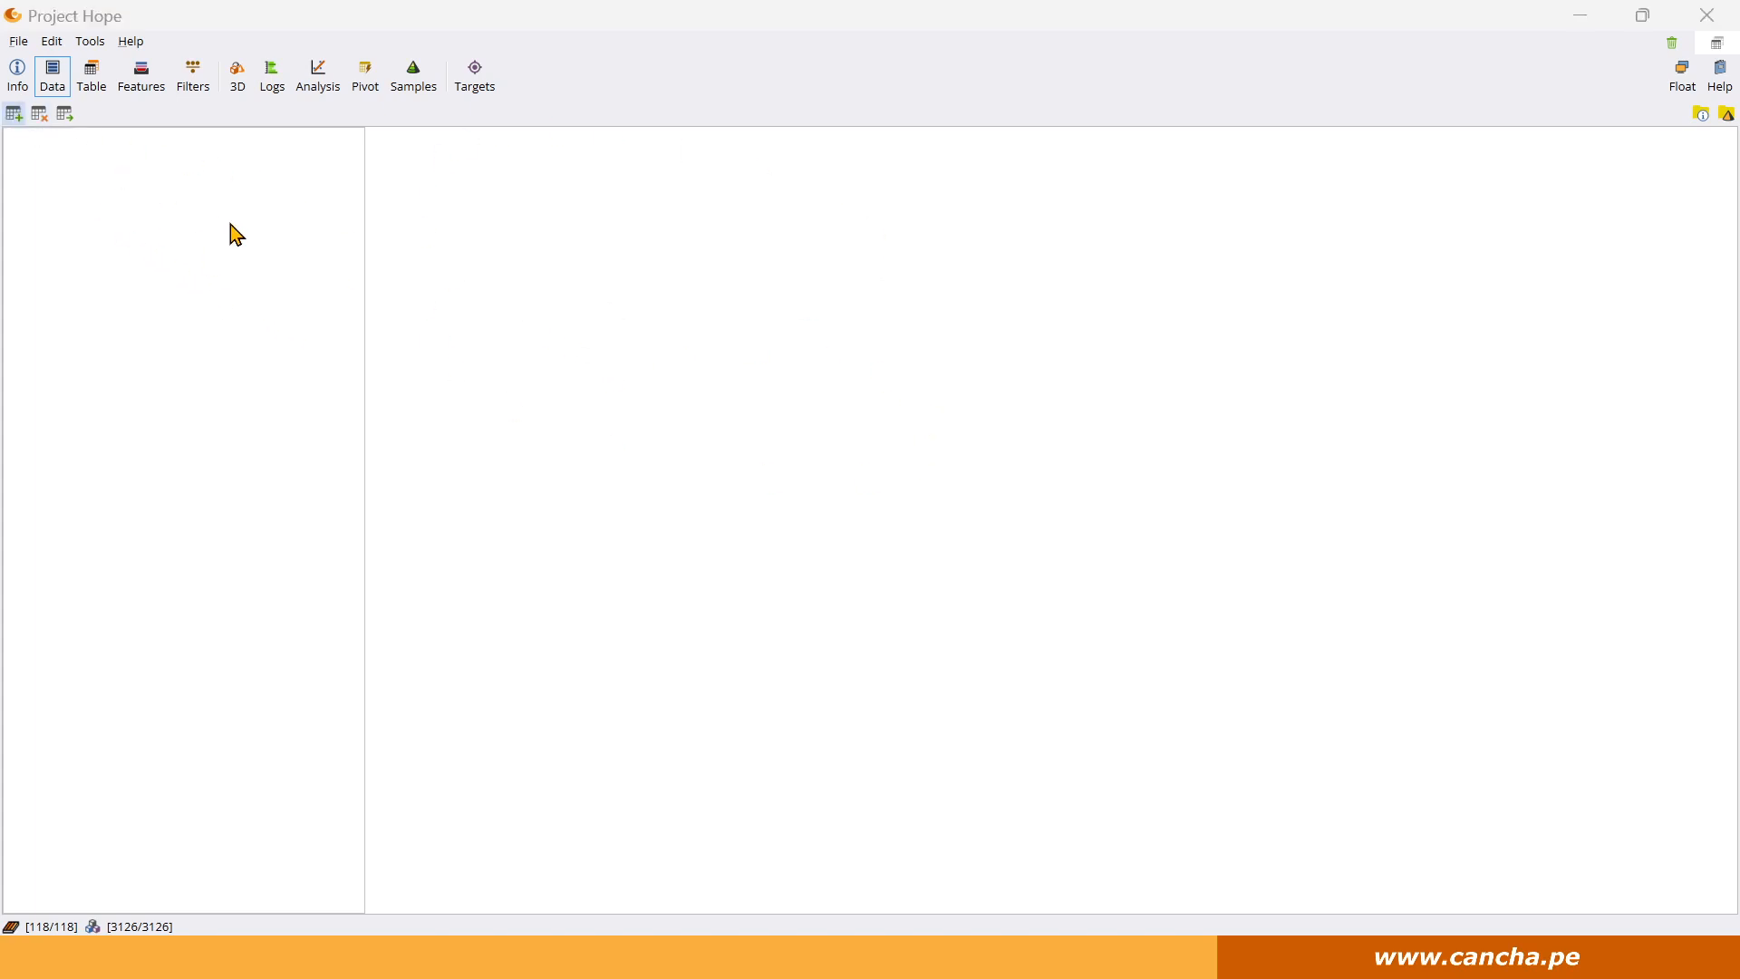
left_click(345, 175)
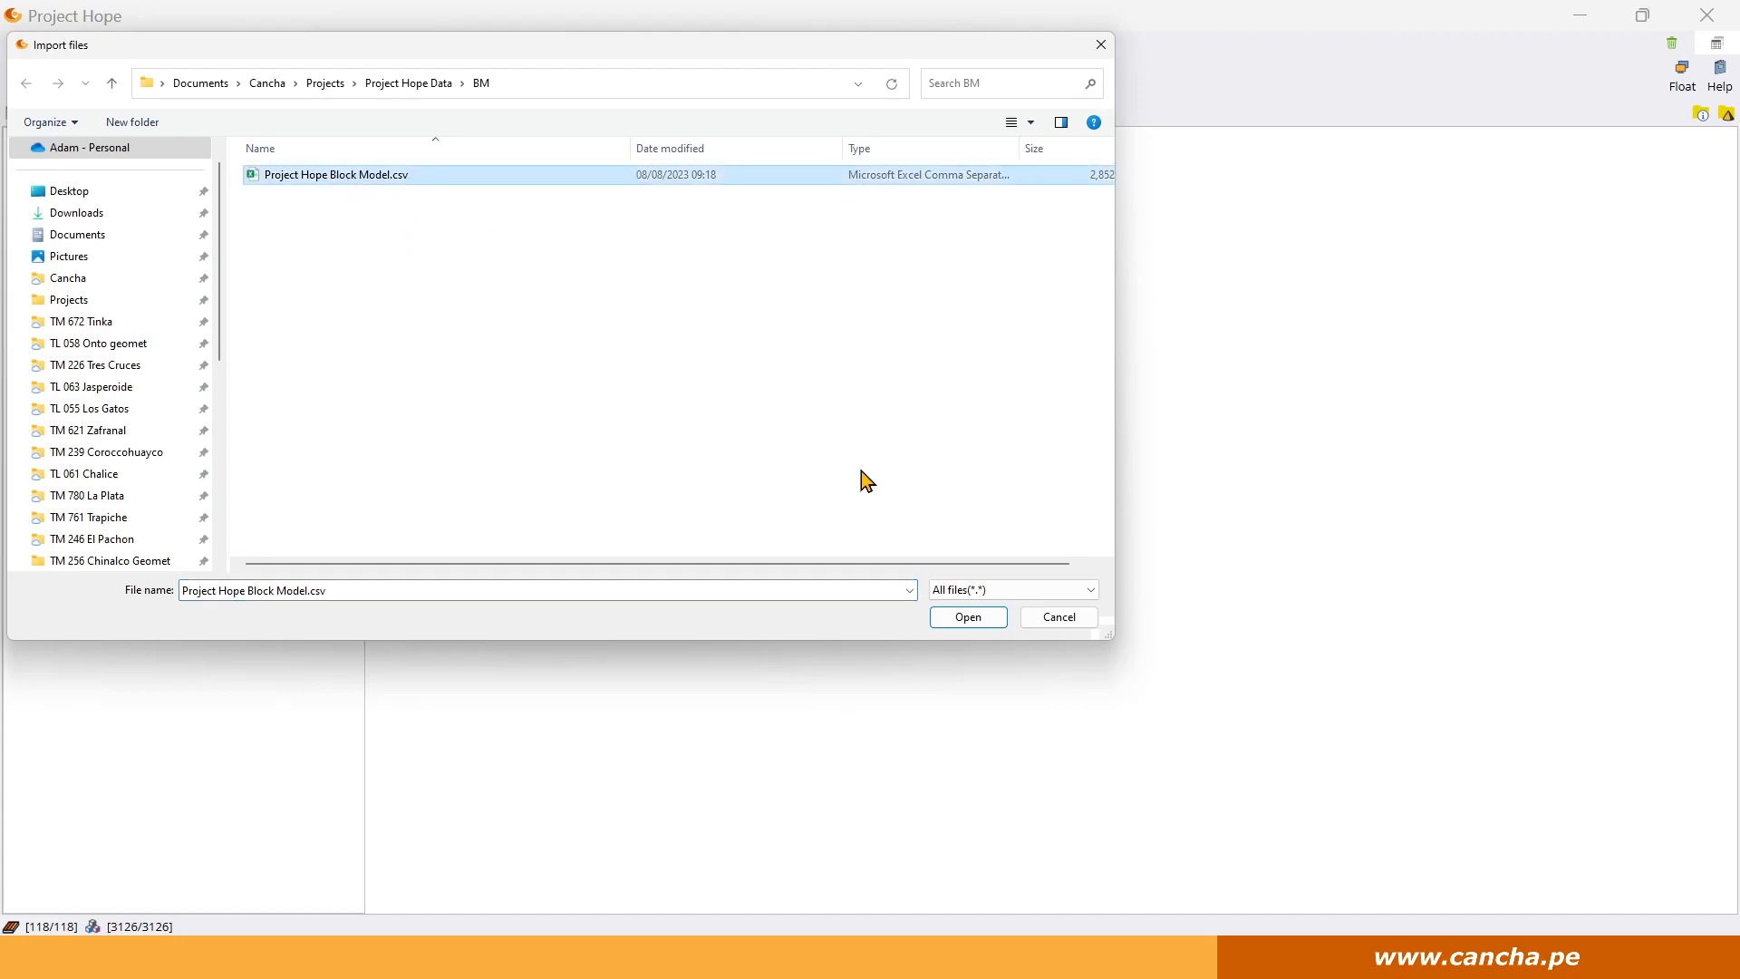
left_click(966, 621)
left_click(1699, 902)
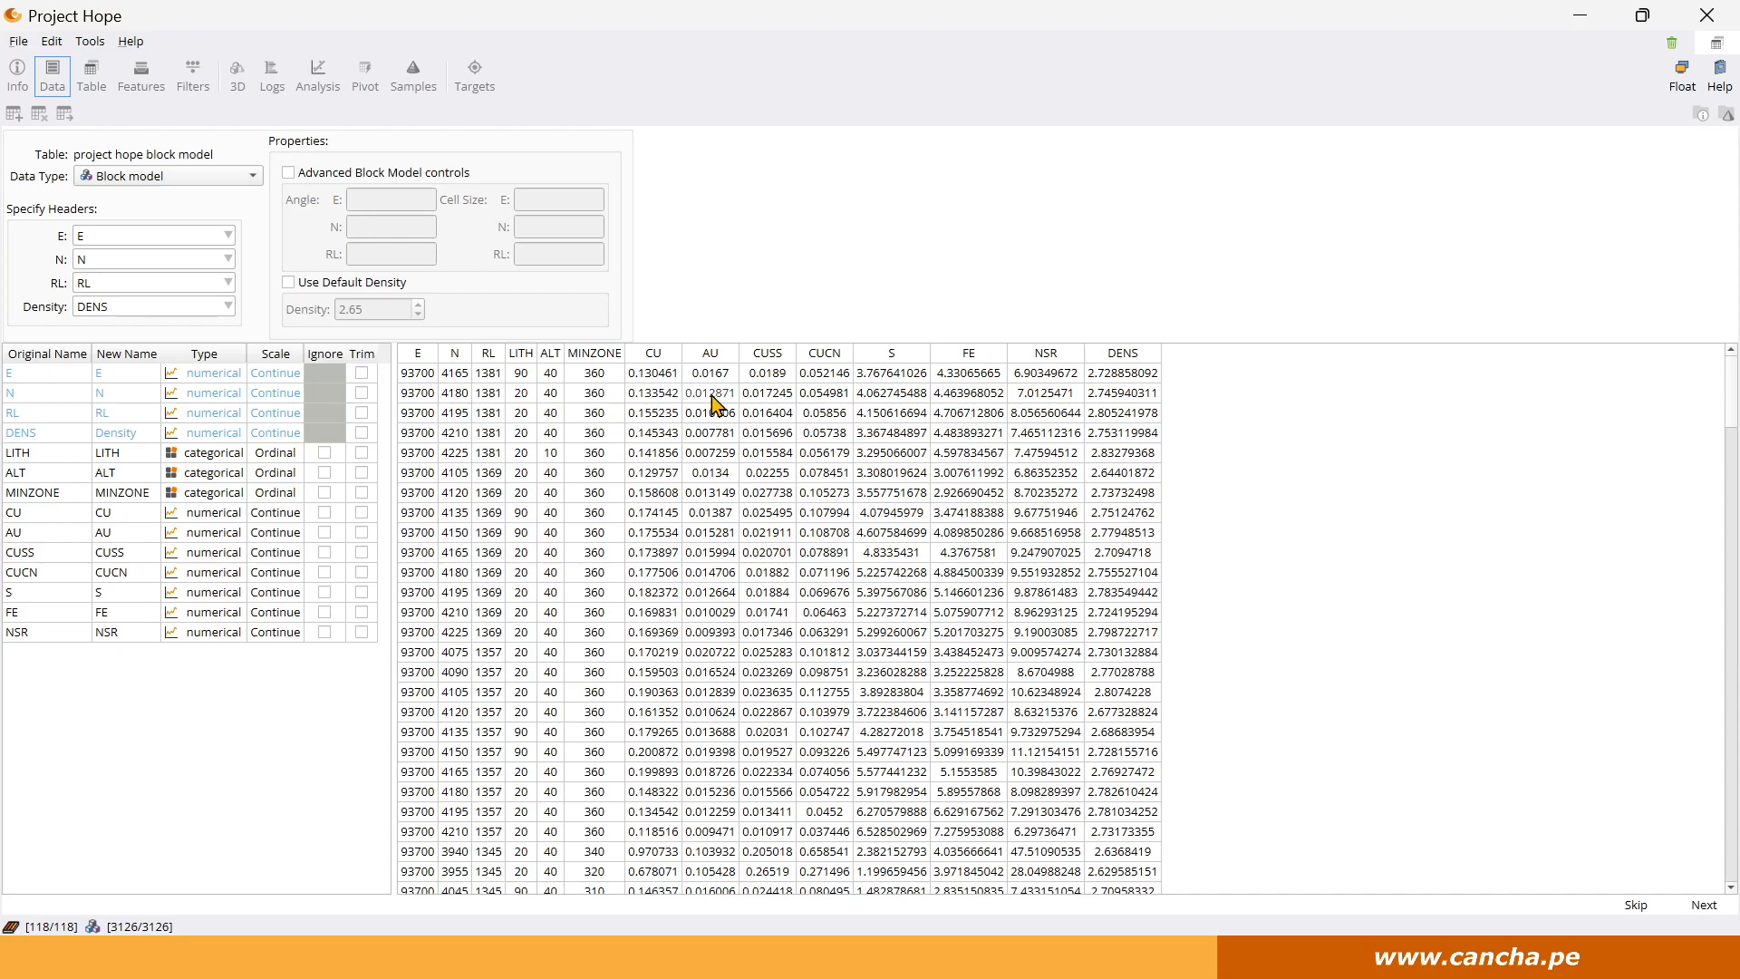
left_click(1707, 906)
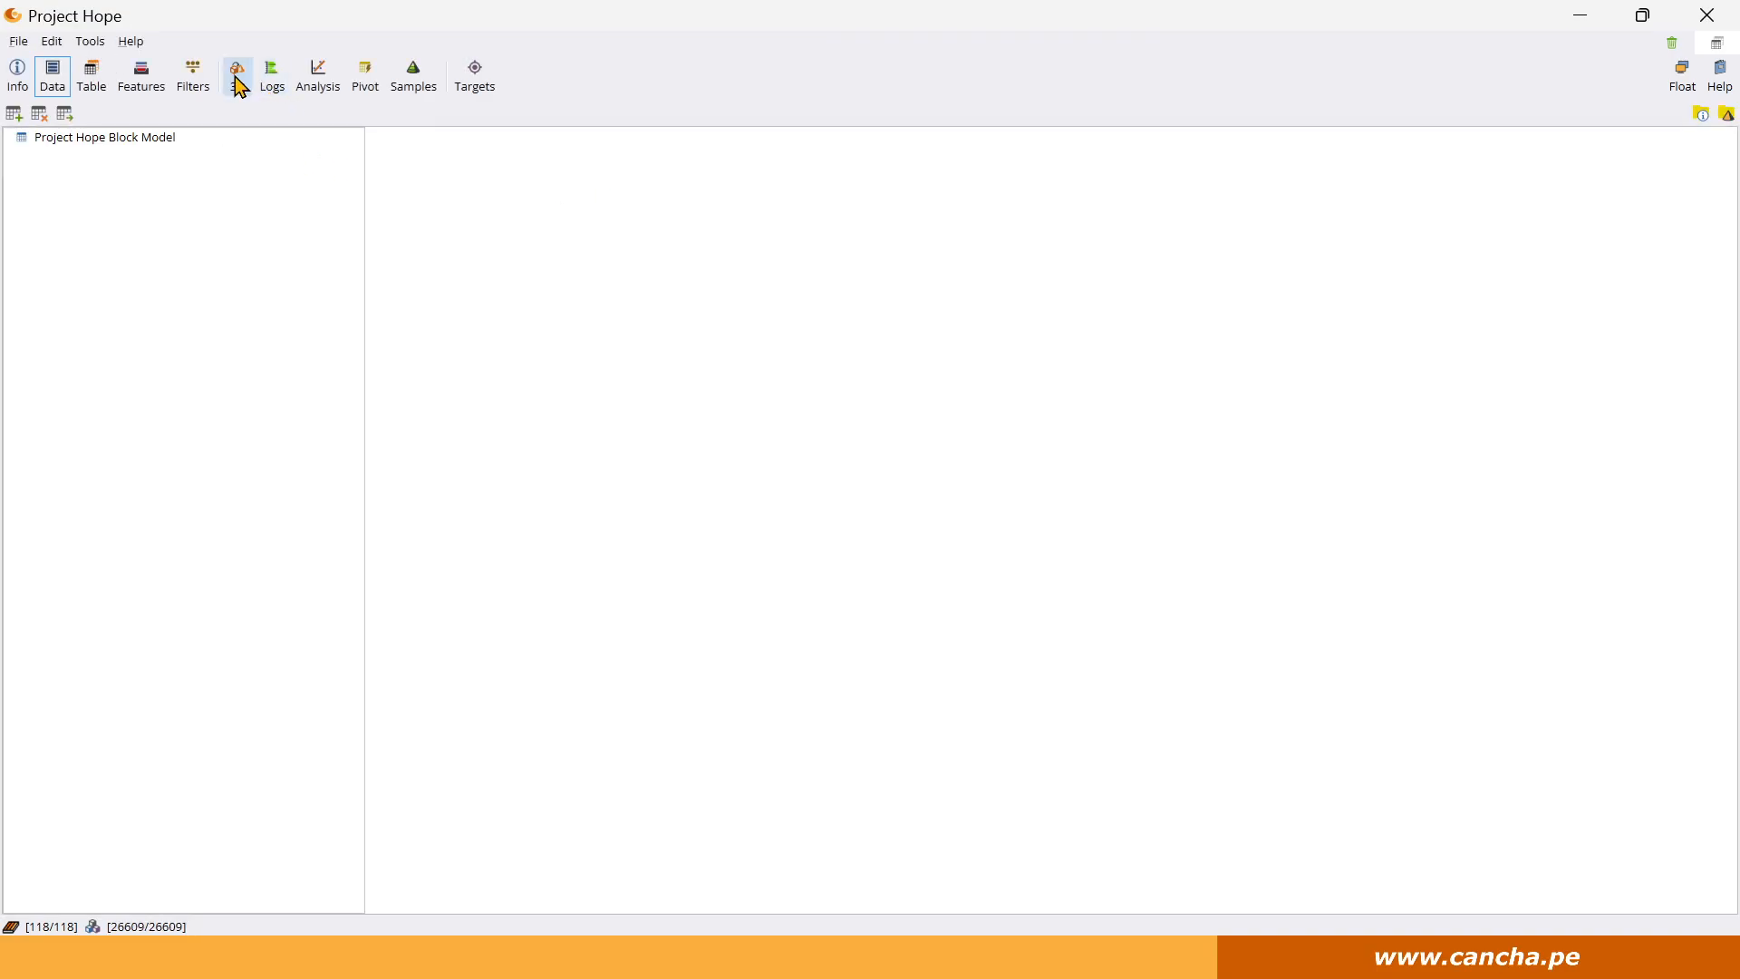
Show the imported block model in 3D, coloured by LITH, and examine the lithology distribution.
left_click(237, 80)
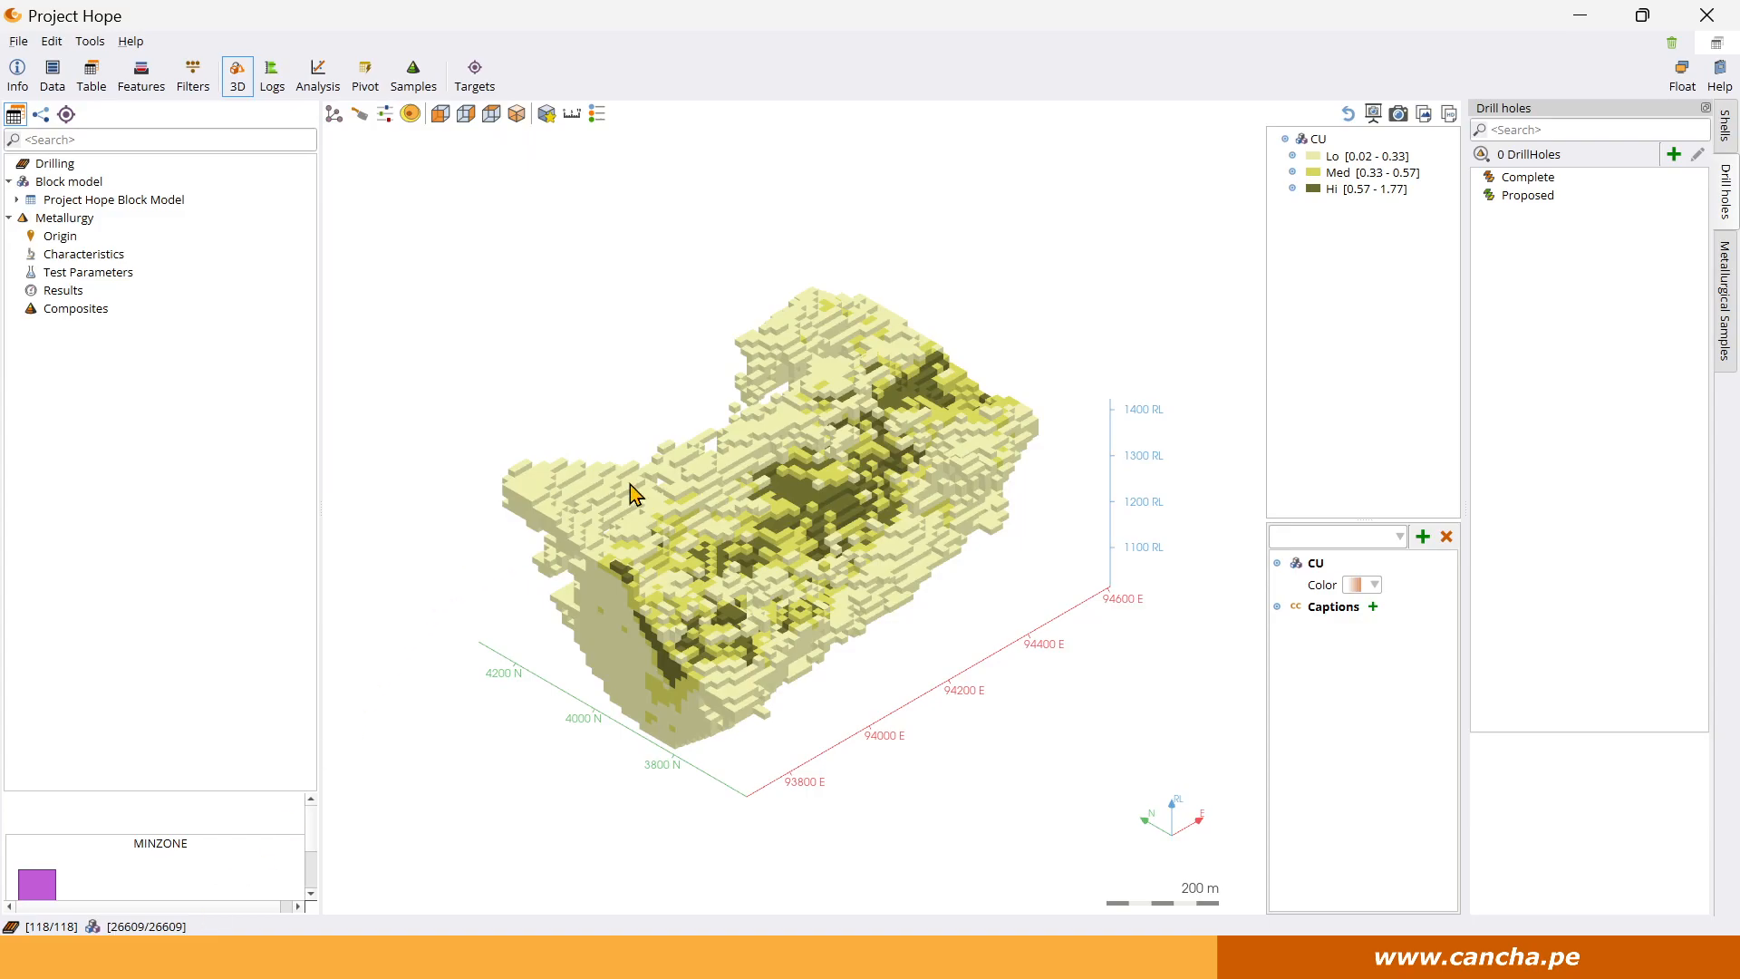
left_click_drag(678, 546, 800, 559)
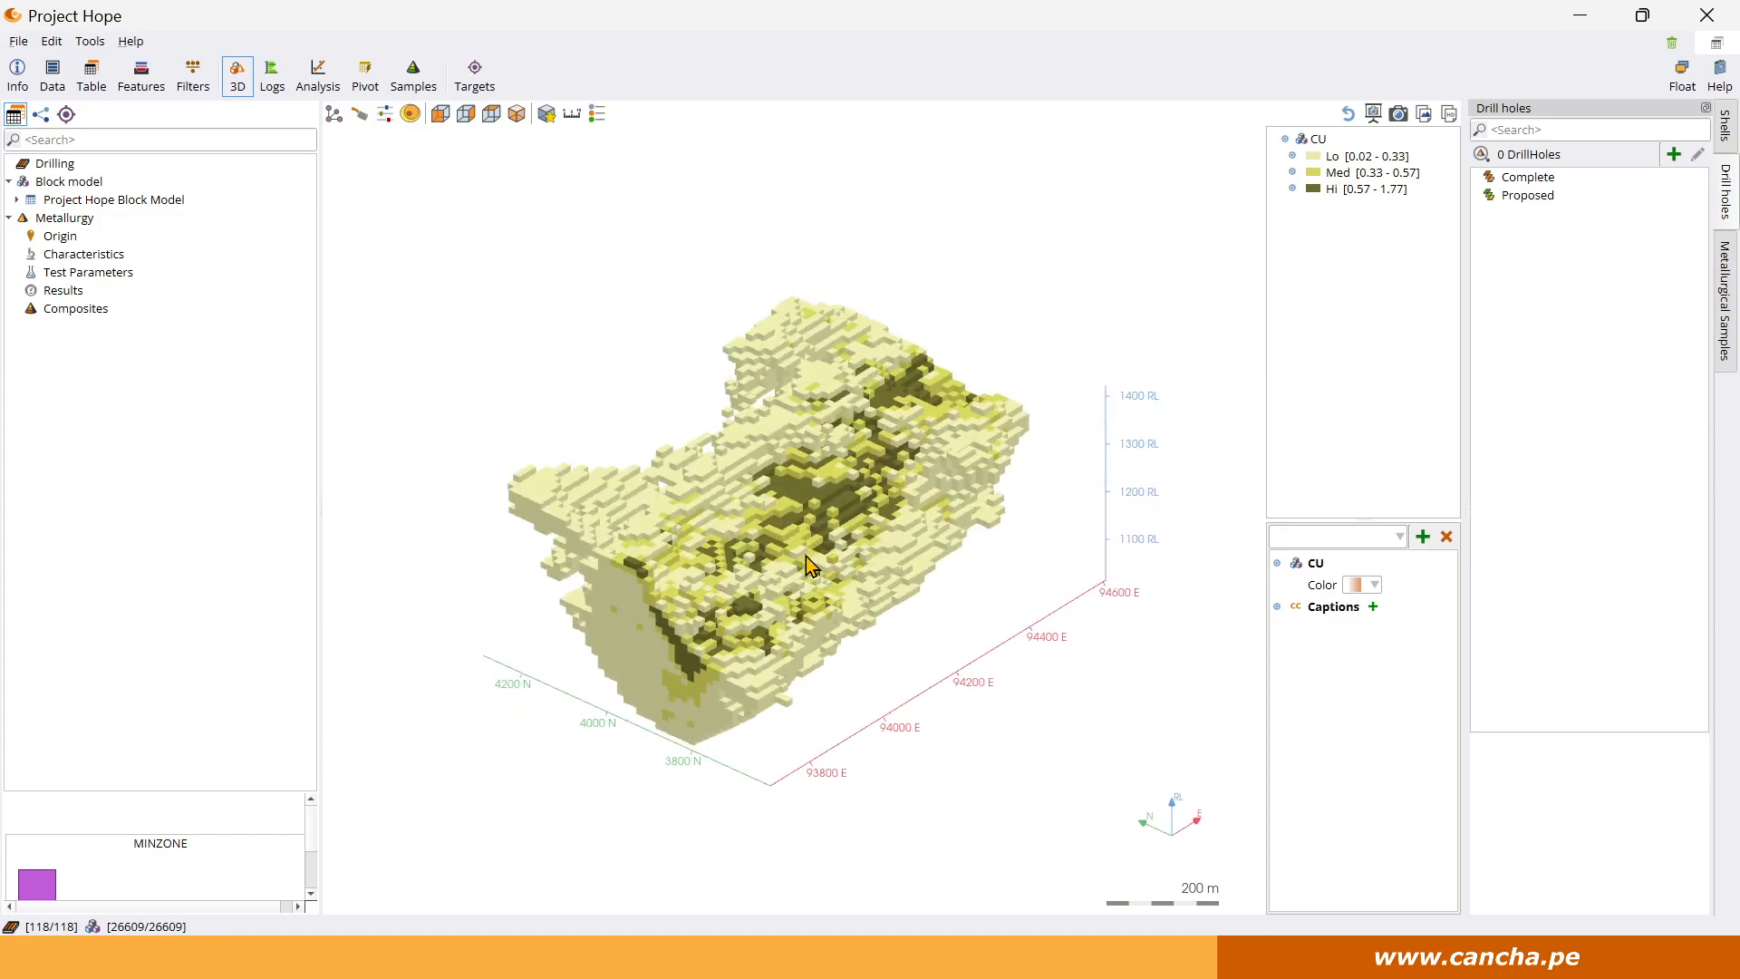
double_click(59, 201)
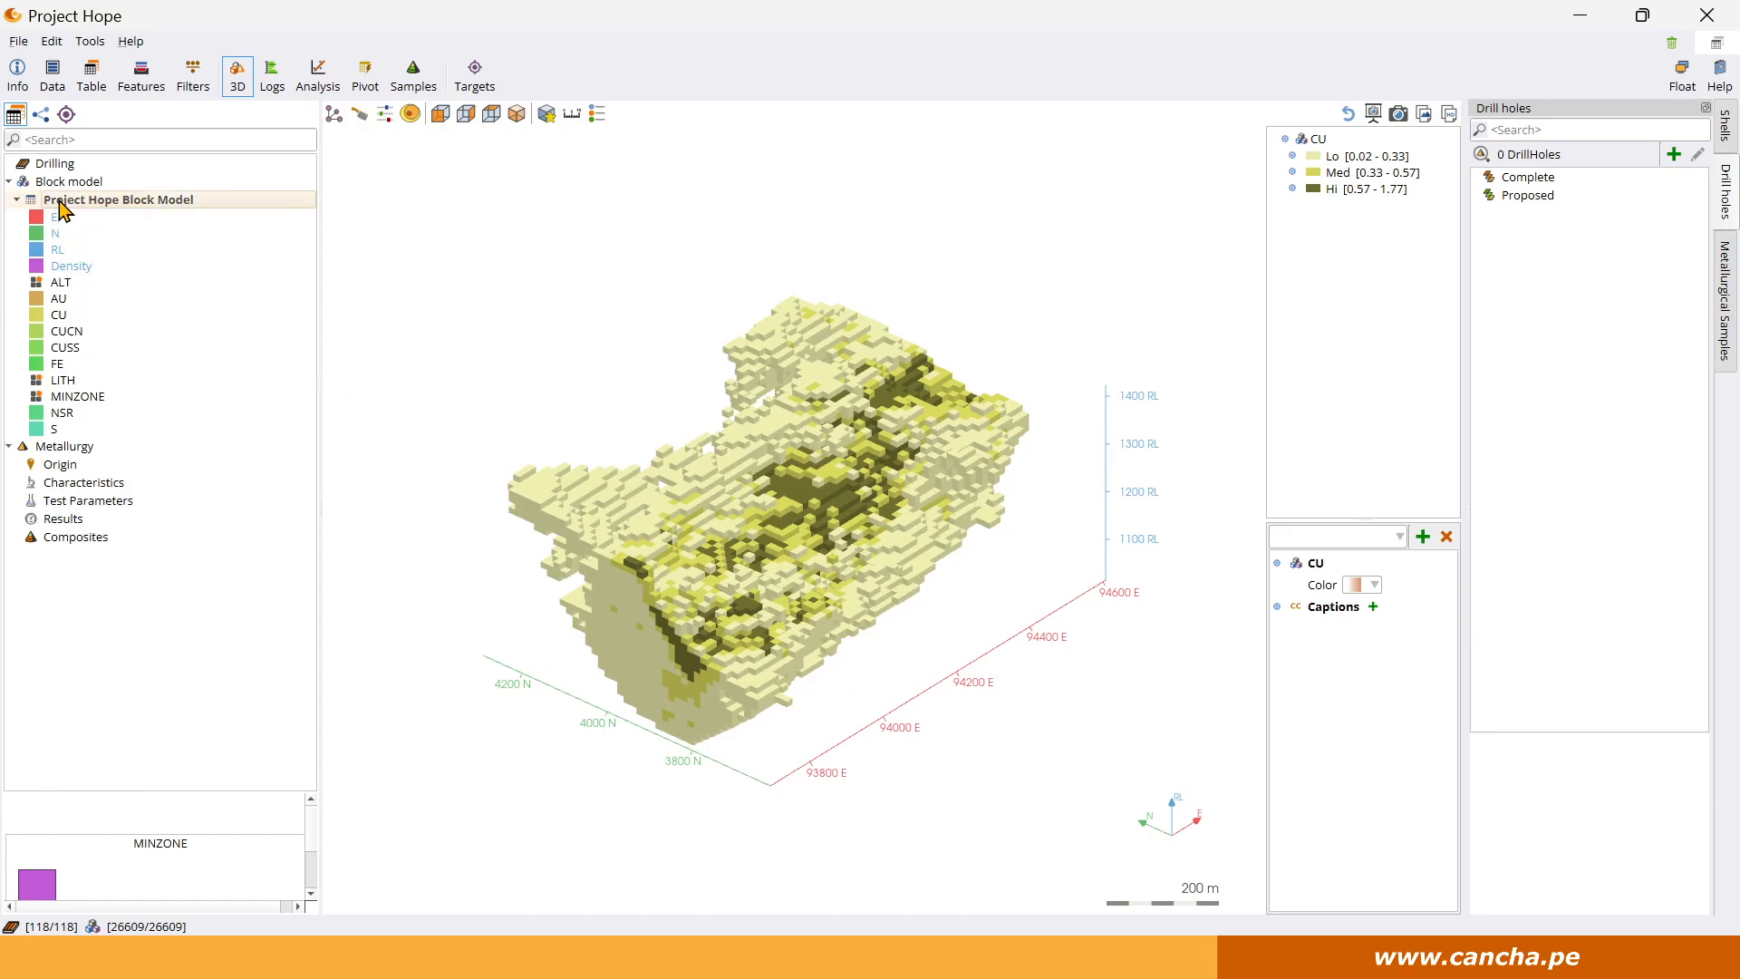
left_click(63, 381)
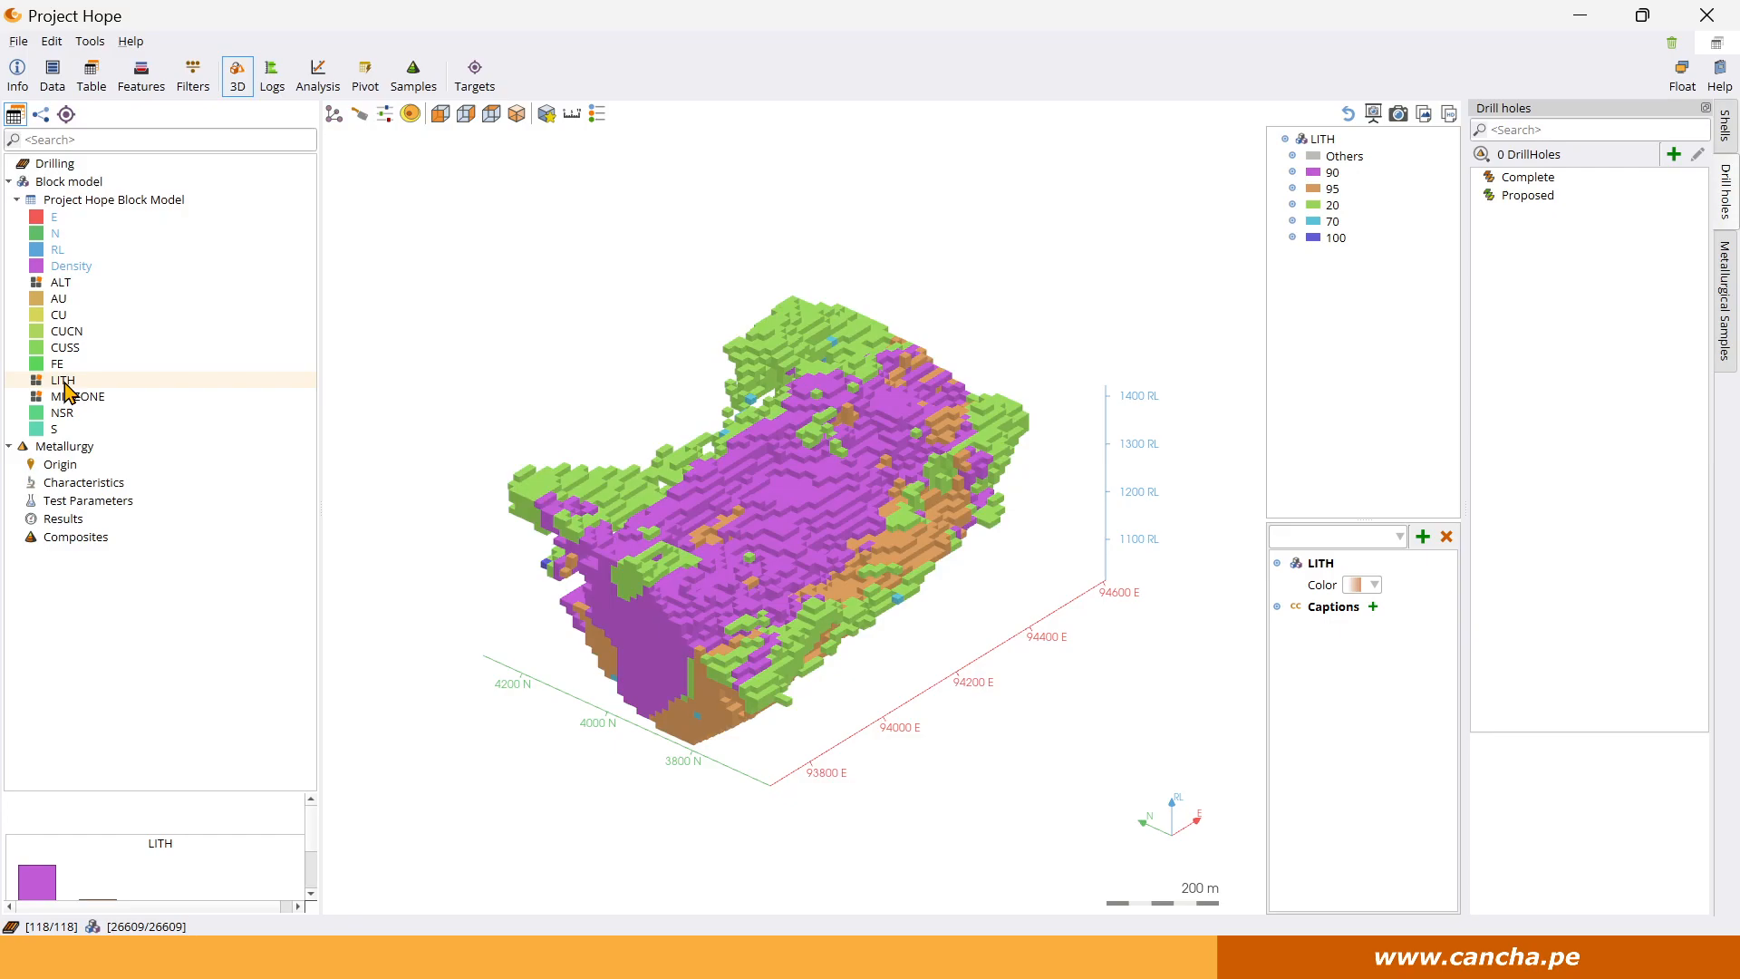
left_click_drag(1006, 525, 1039, 477)
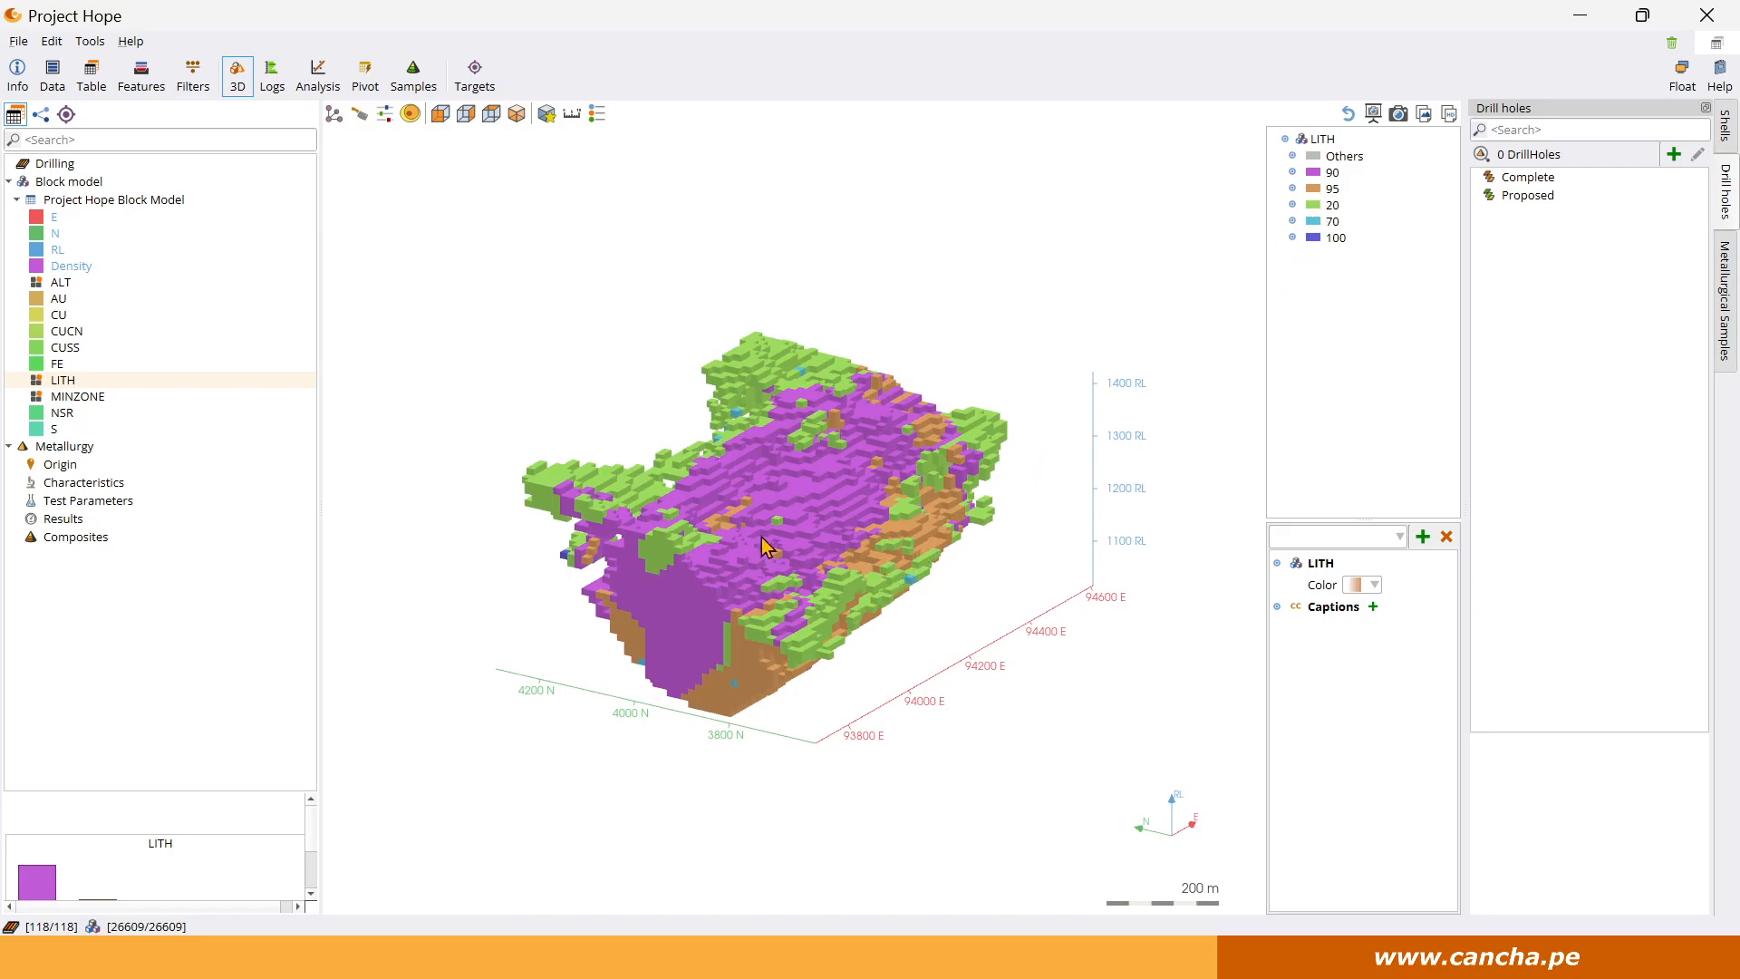
Colour the 3D block model by NSR and examine how the low, medium and high values are distributed.
left_click(62, 412)
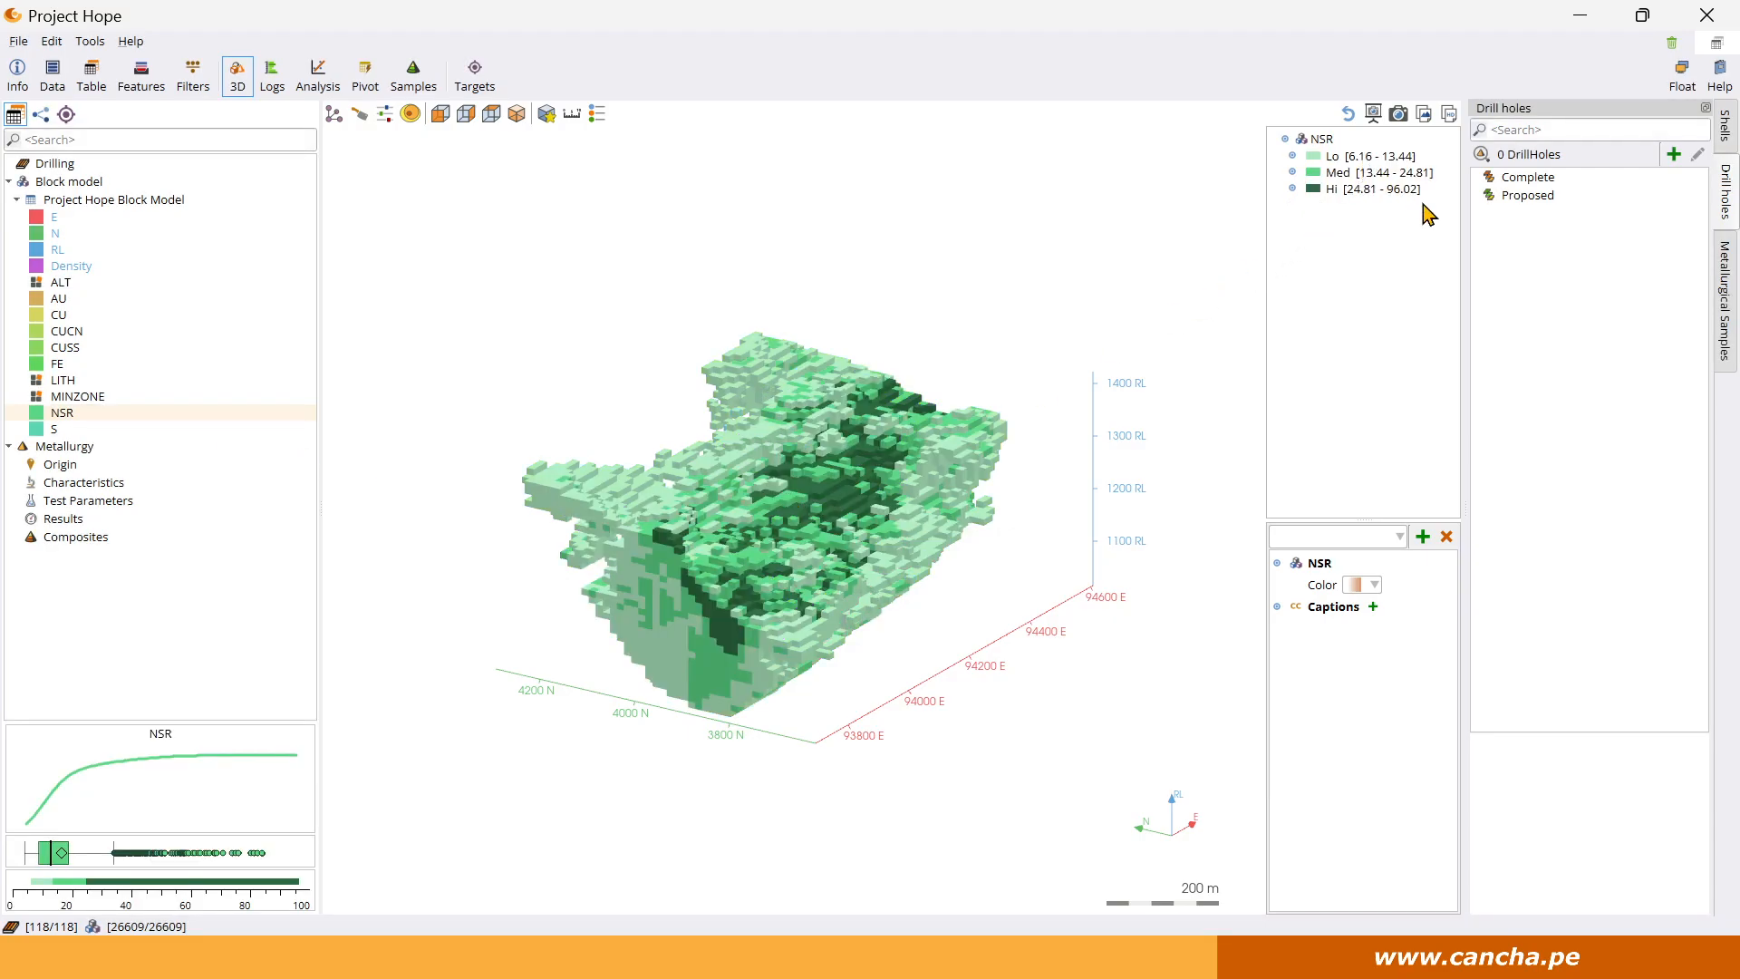
left_click_drag(675, 672, 749, 650)
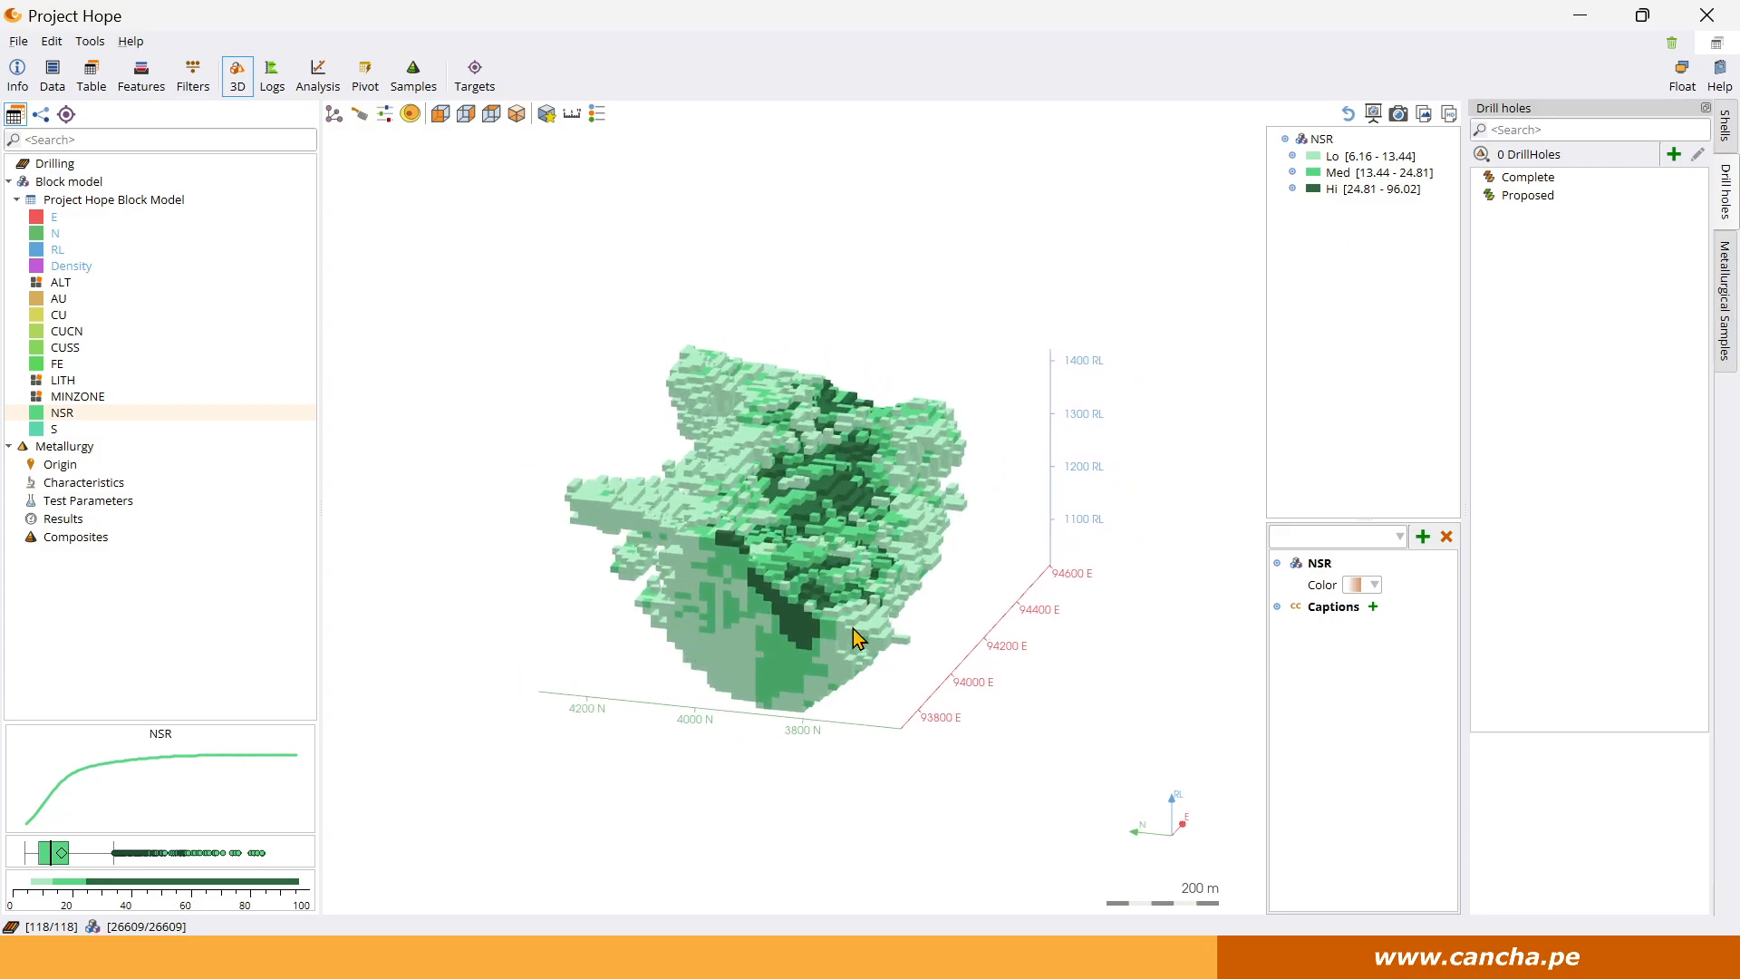
left_click_drag(843, 646, 712, 654)
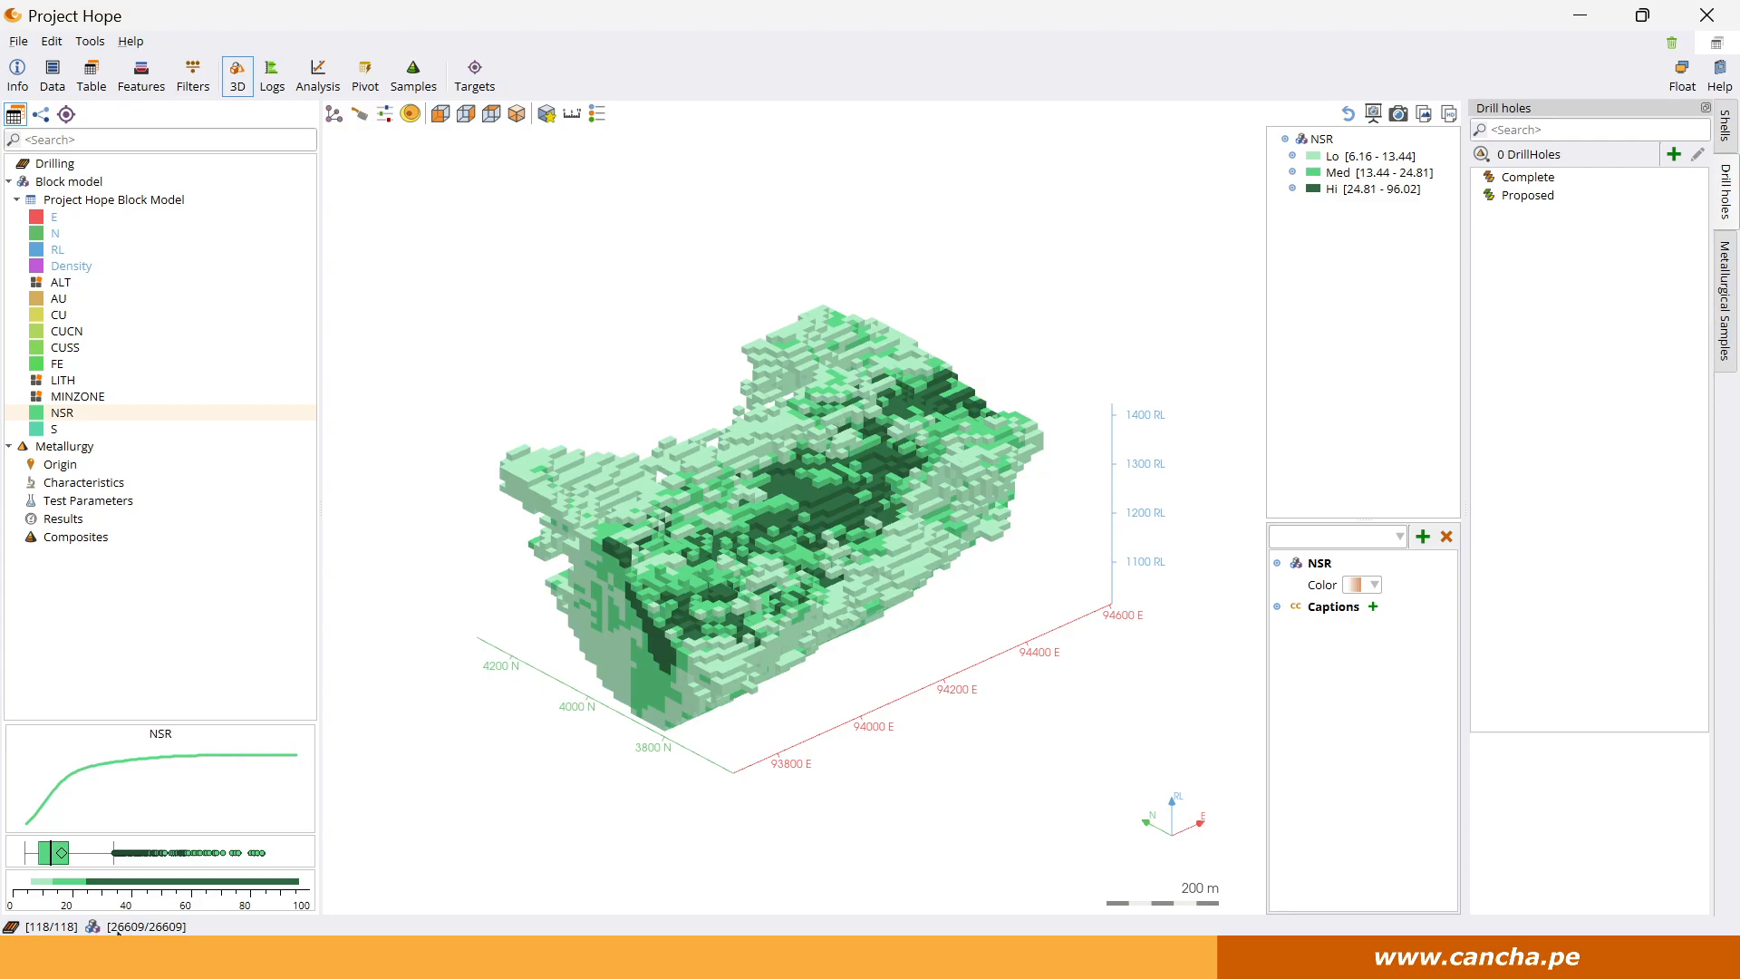
Remove the Project Hope Block Model table from the project data.
left_click(52, 78)
left_click(68, 138)
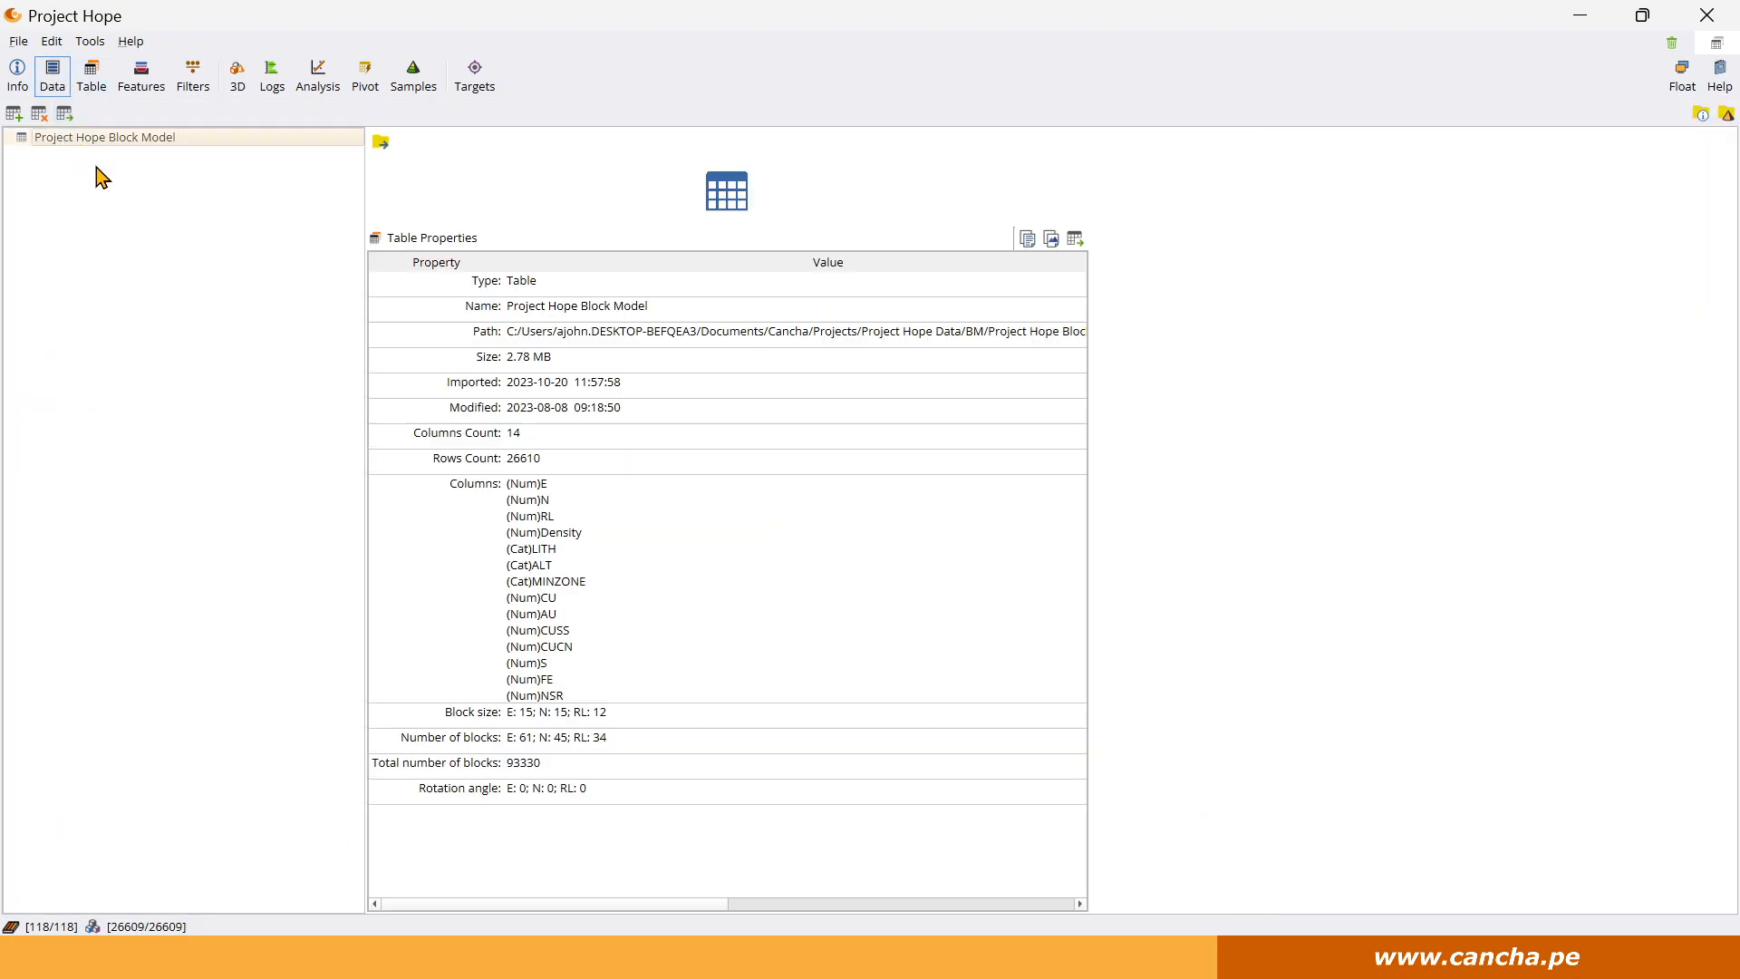
left_click(39, 114)
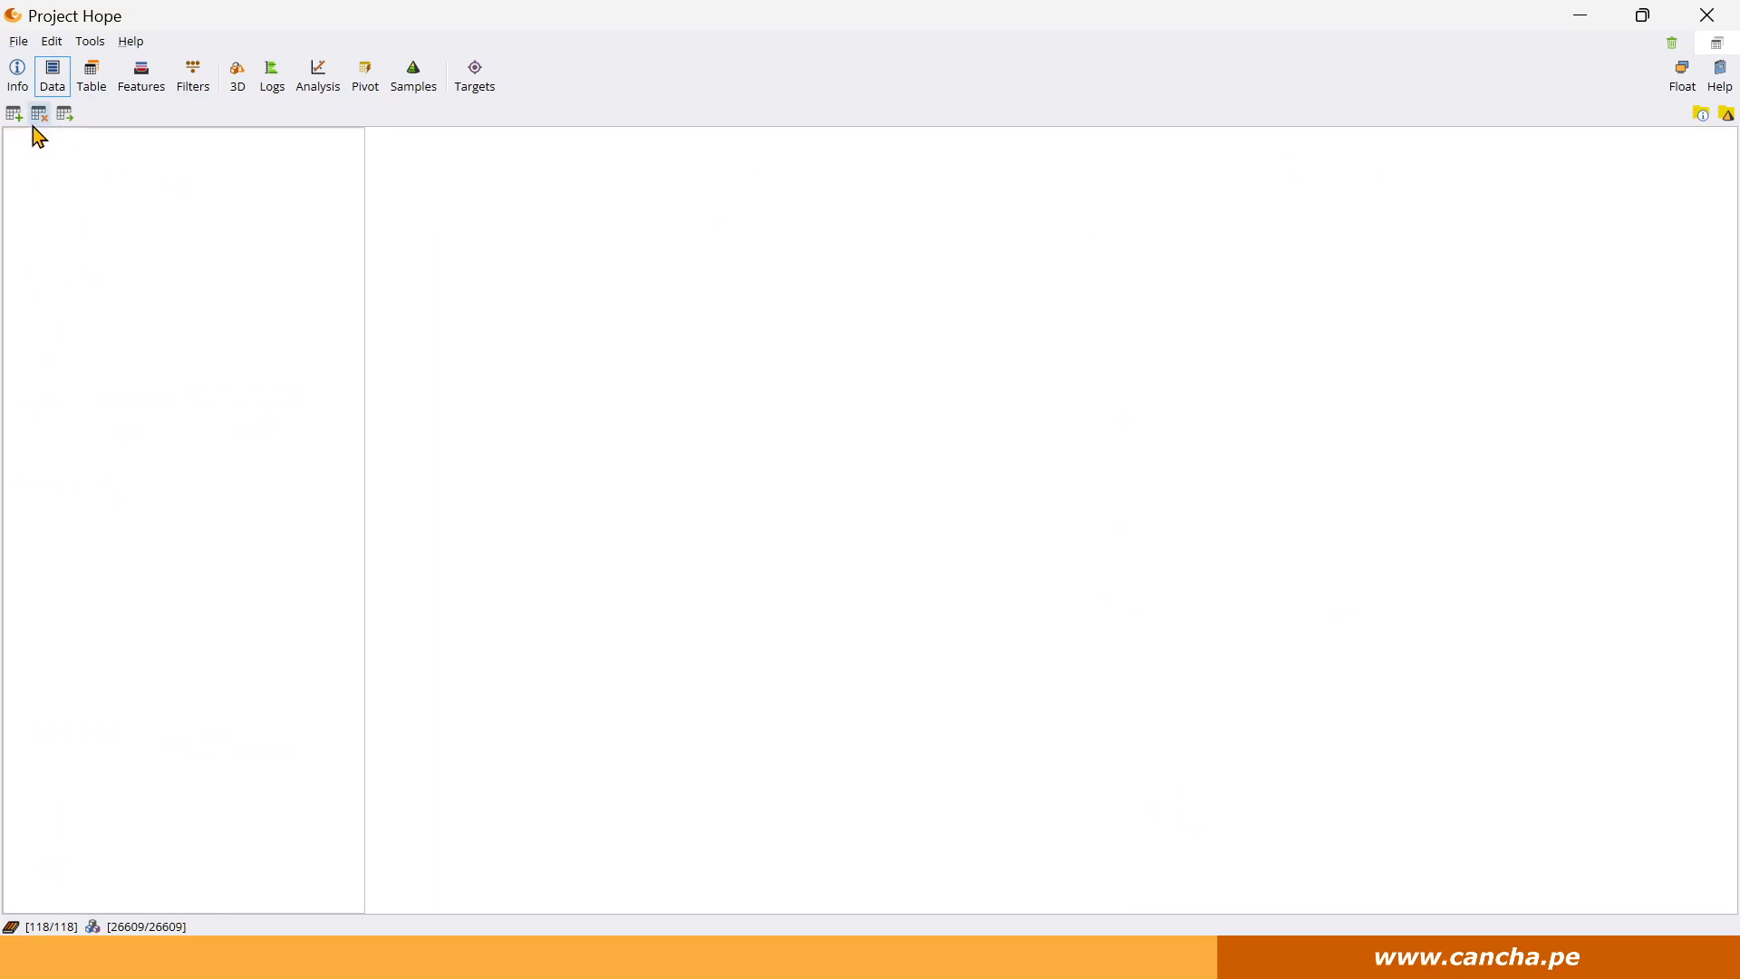
Start importing Project Hope Block Model.csv as a block model, proceeding to the column settings.
left_click(13, 114)
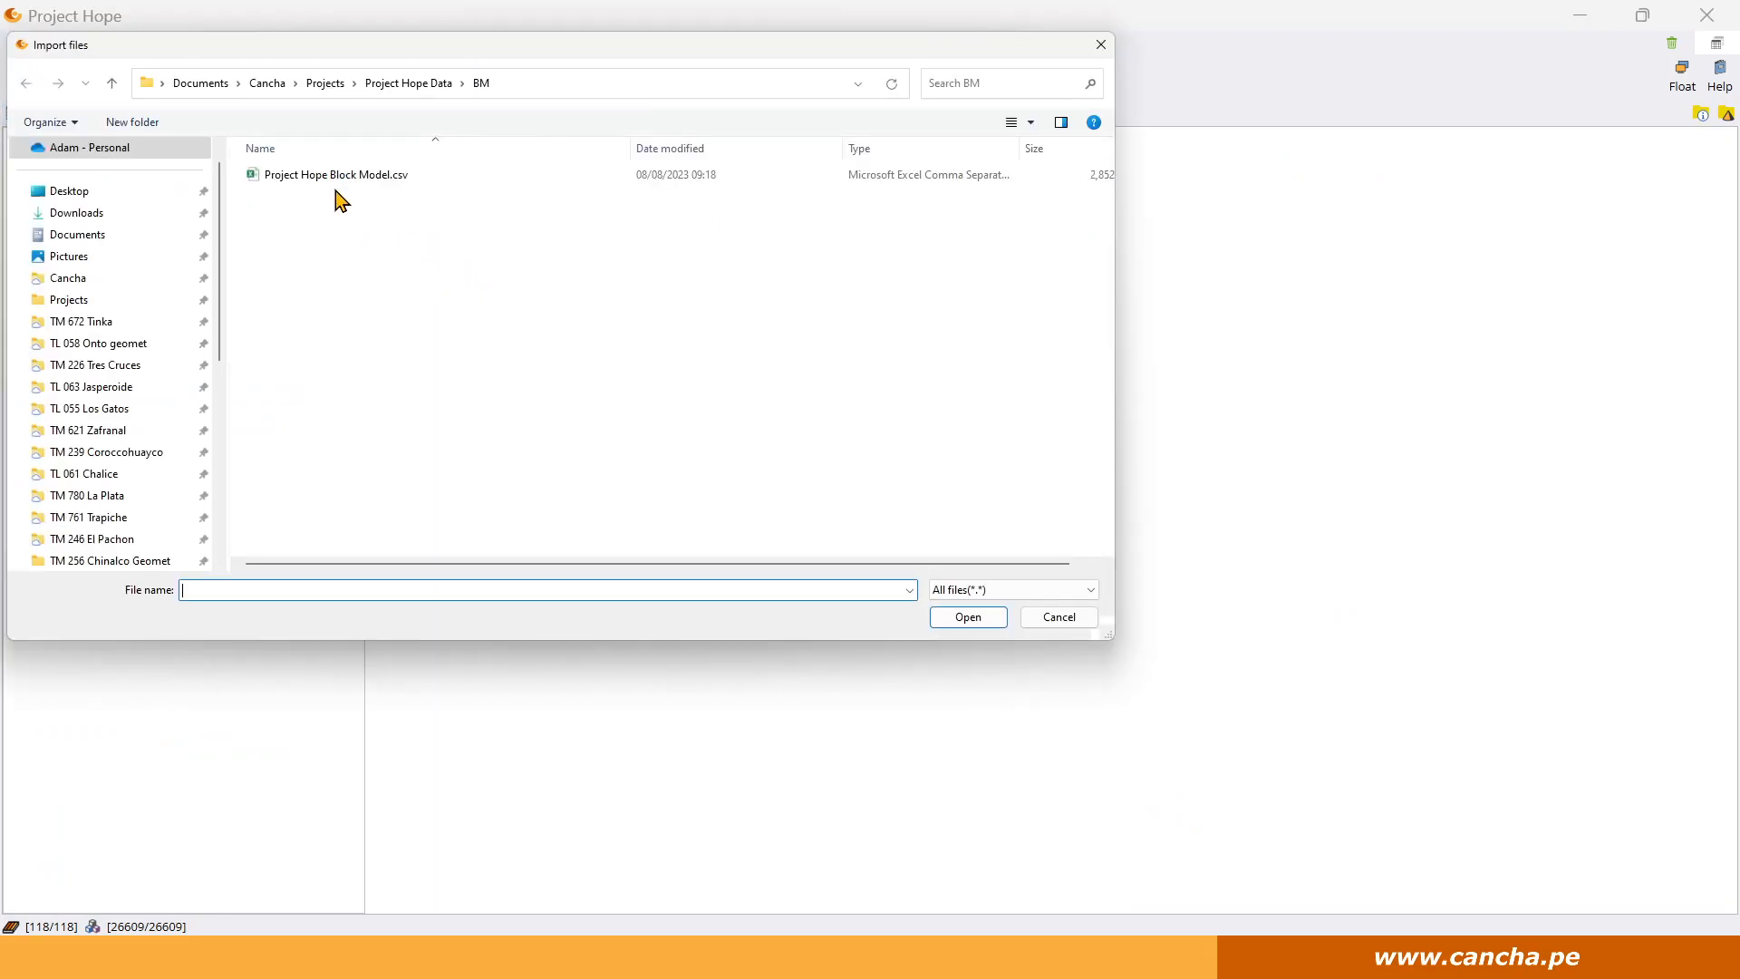
left_click(344, 176)
left_click(975, 616)
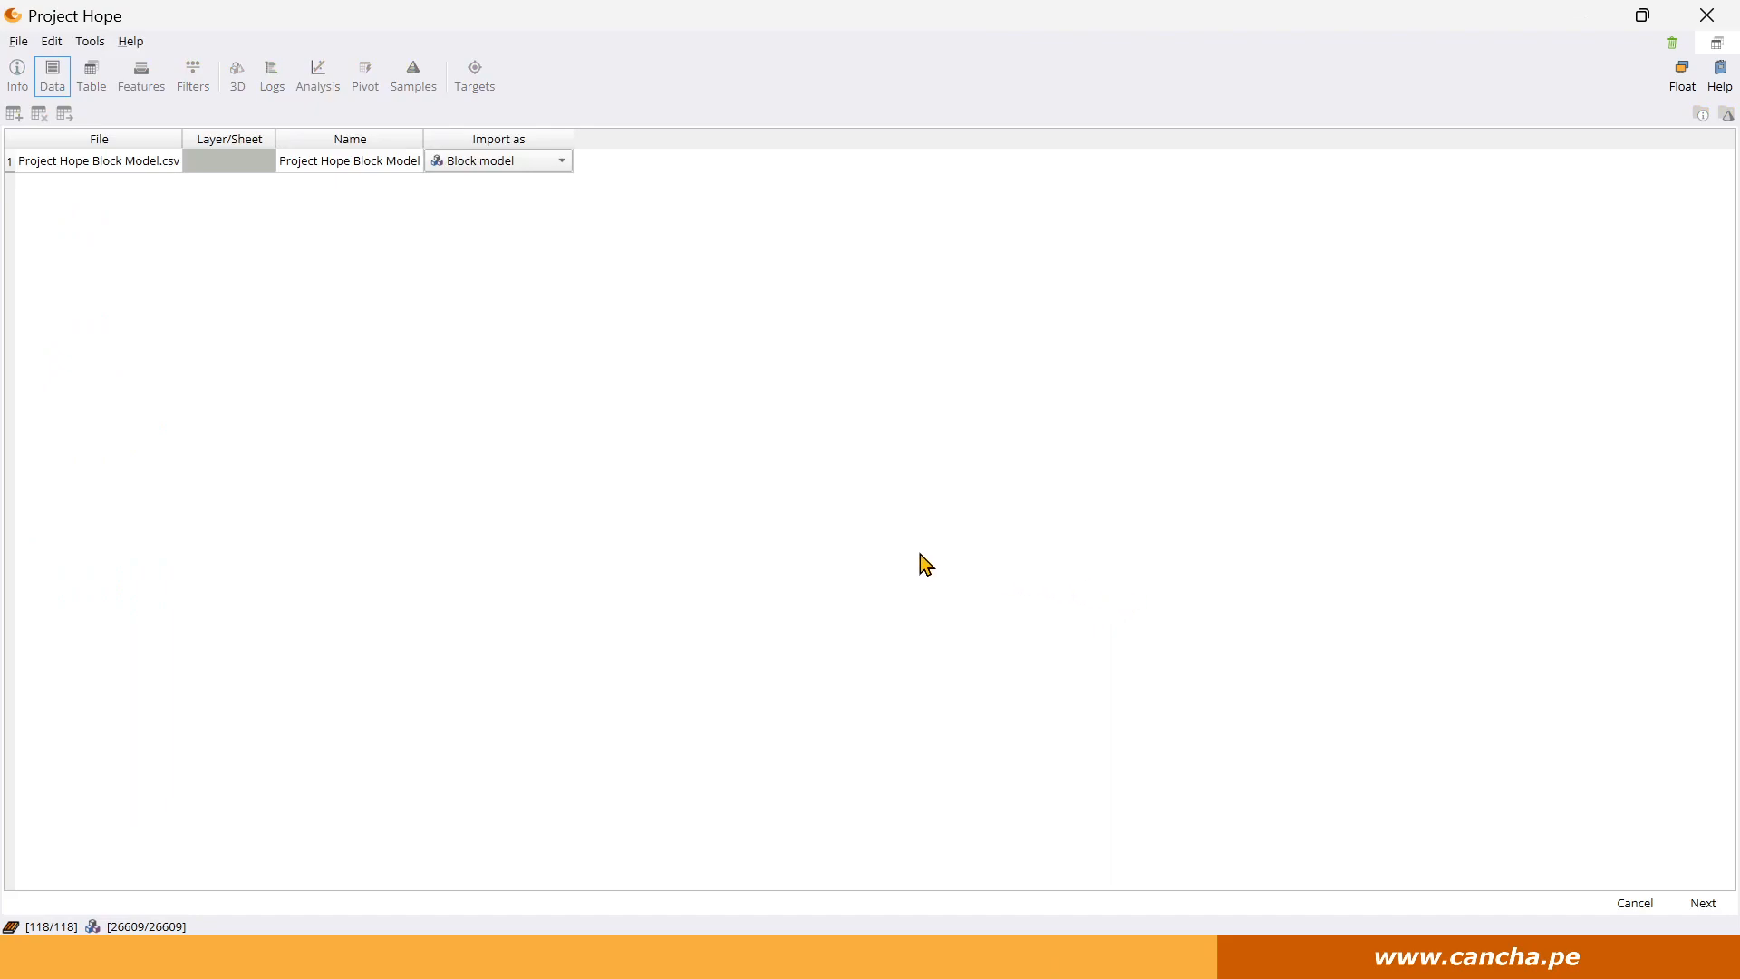
left_click(1705, 902)
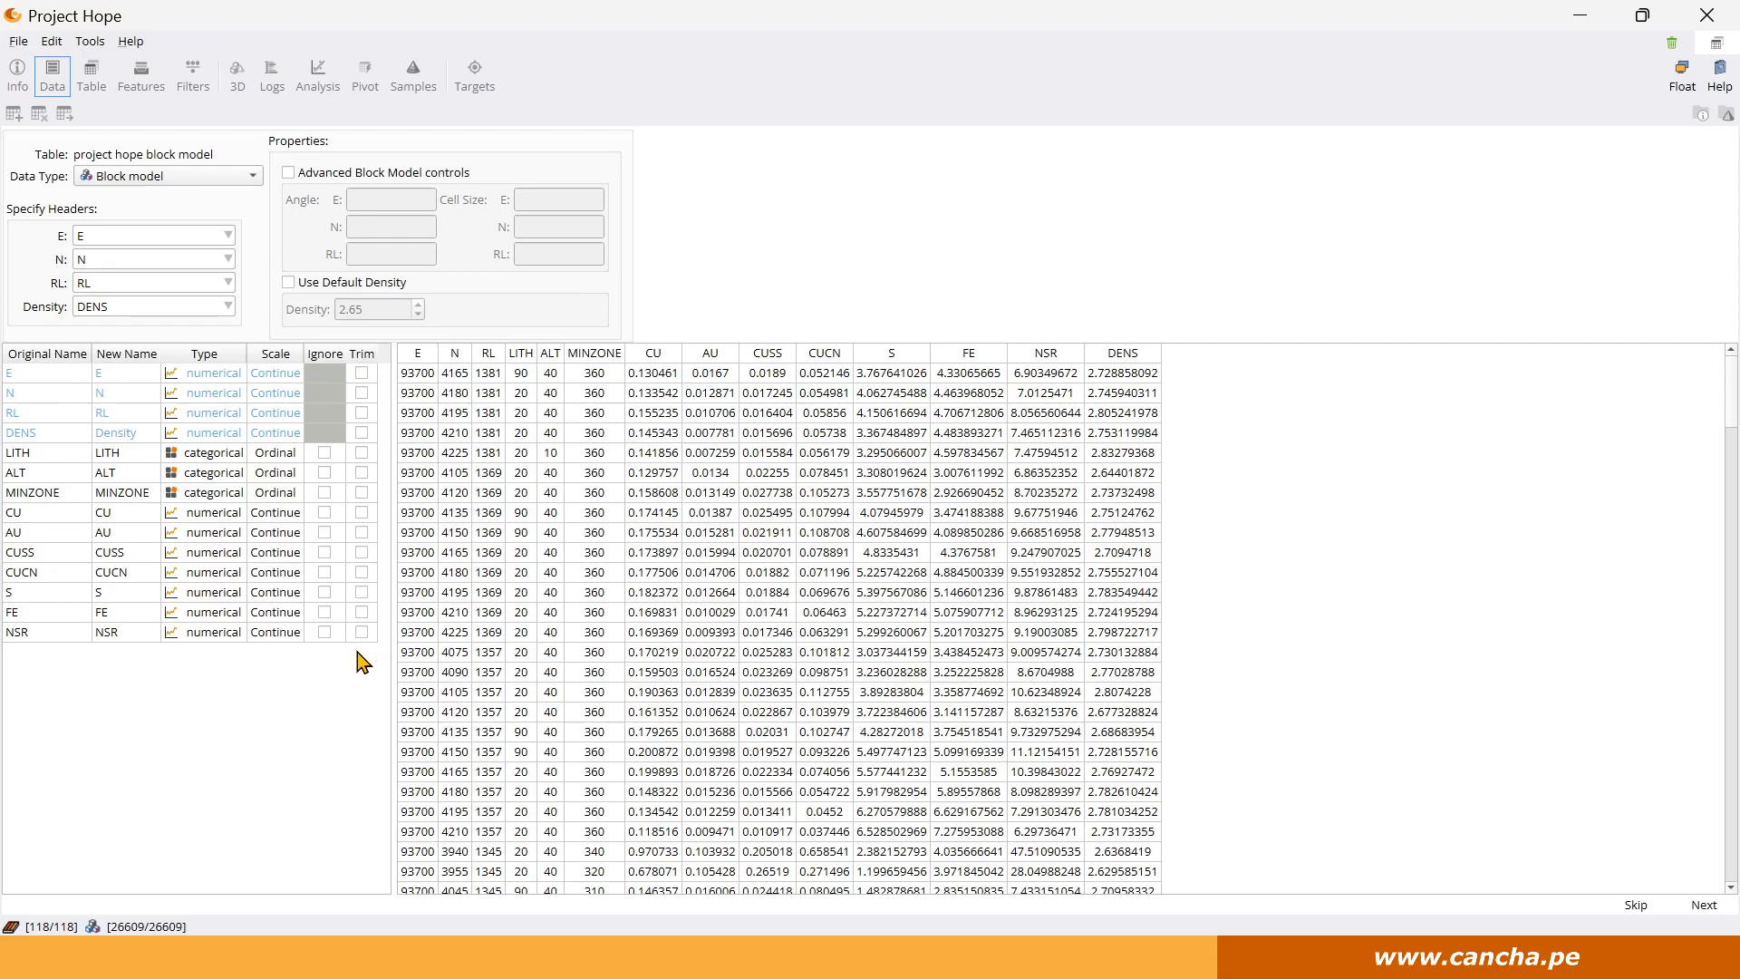
Enable trimming on the LITH and NSR columns and proceed to the trim conditions.
left_click(362, 493)
left_click(362, 452)
left_click(362, 493)
left_click(1703, 905)
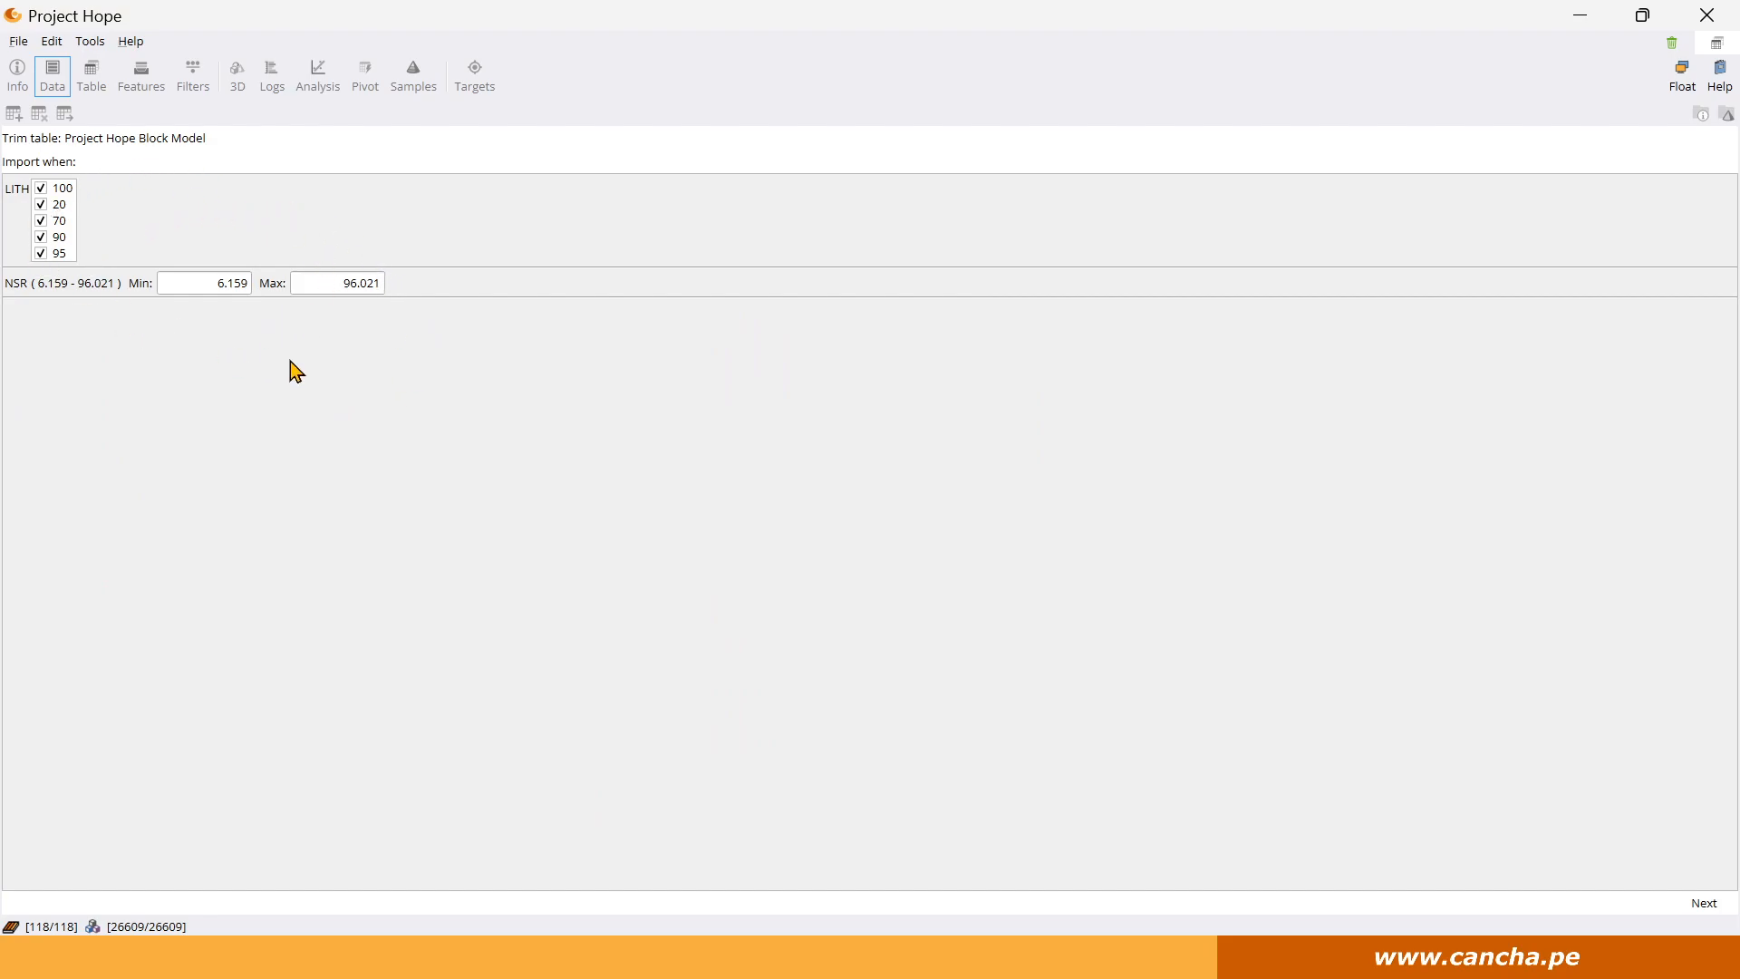
Exclude LITH code 95, set the minimum NSR to 30, and complete the trimmed block model import.
left_click(41, 254)
left_click(210, 283)
type("30")
left_click(1703, 904)
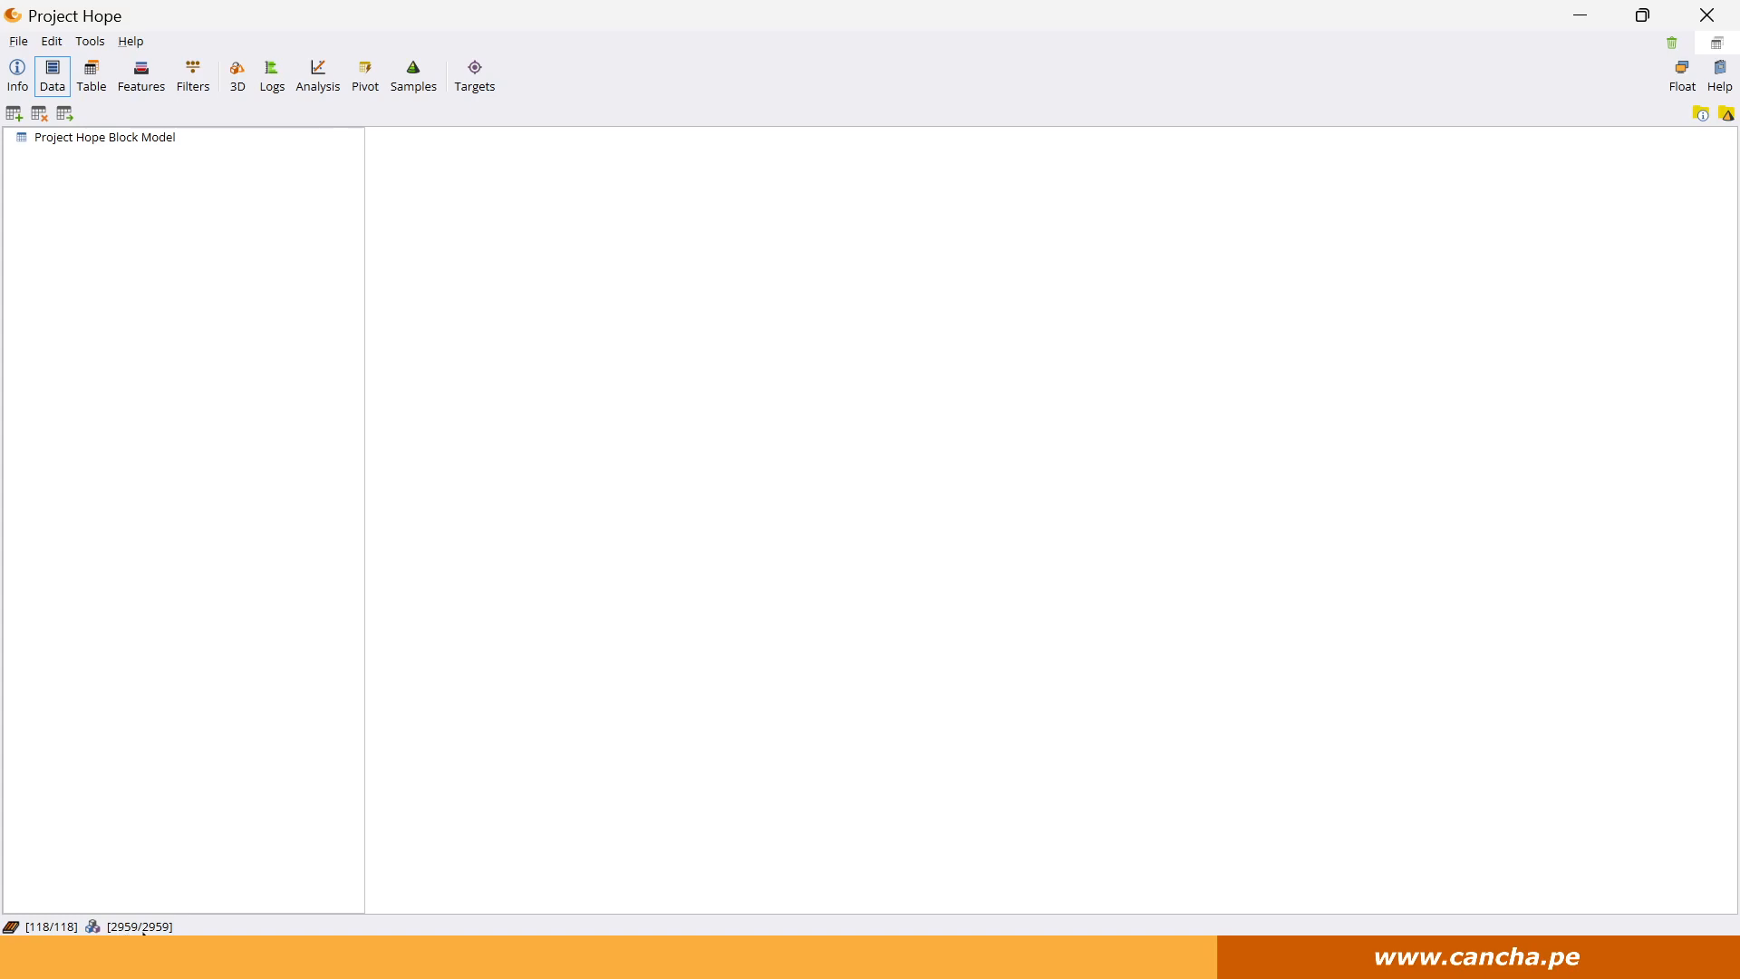
Show the trimmed block model in 3D and examine it coloured by NSR and by LITH.
left_click(236, 77)
left_click_drag(889, 598, 794, 464)
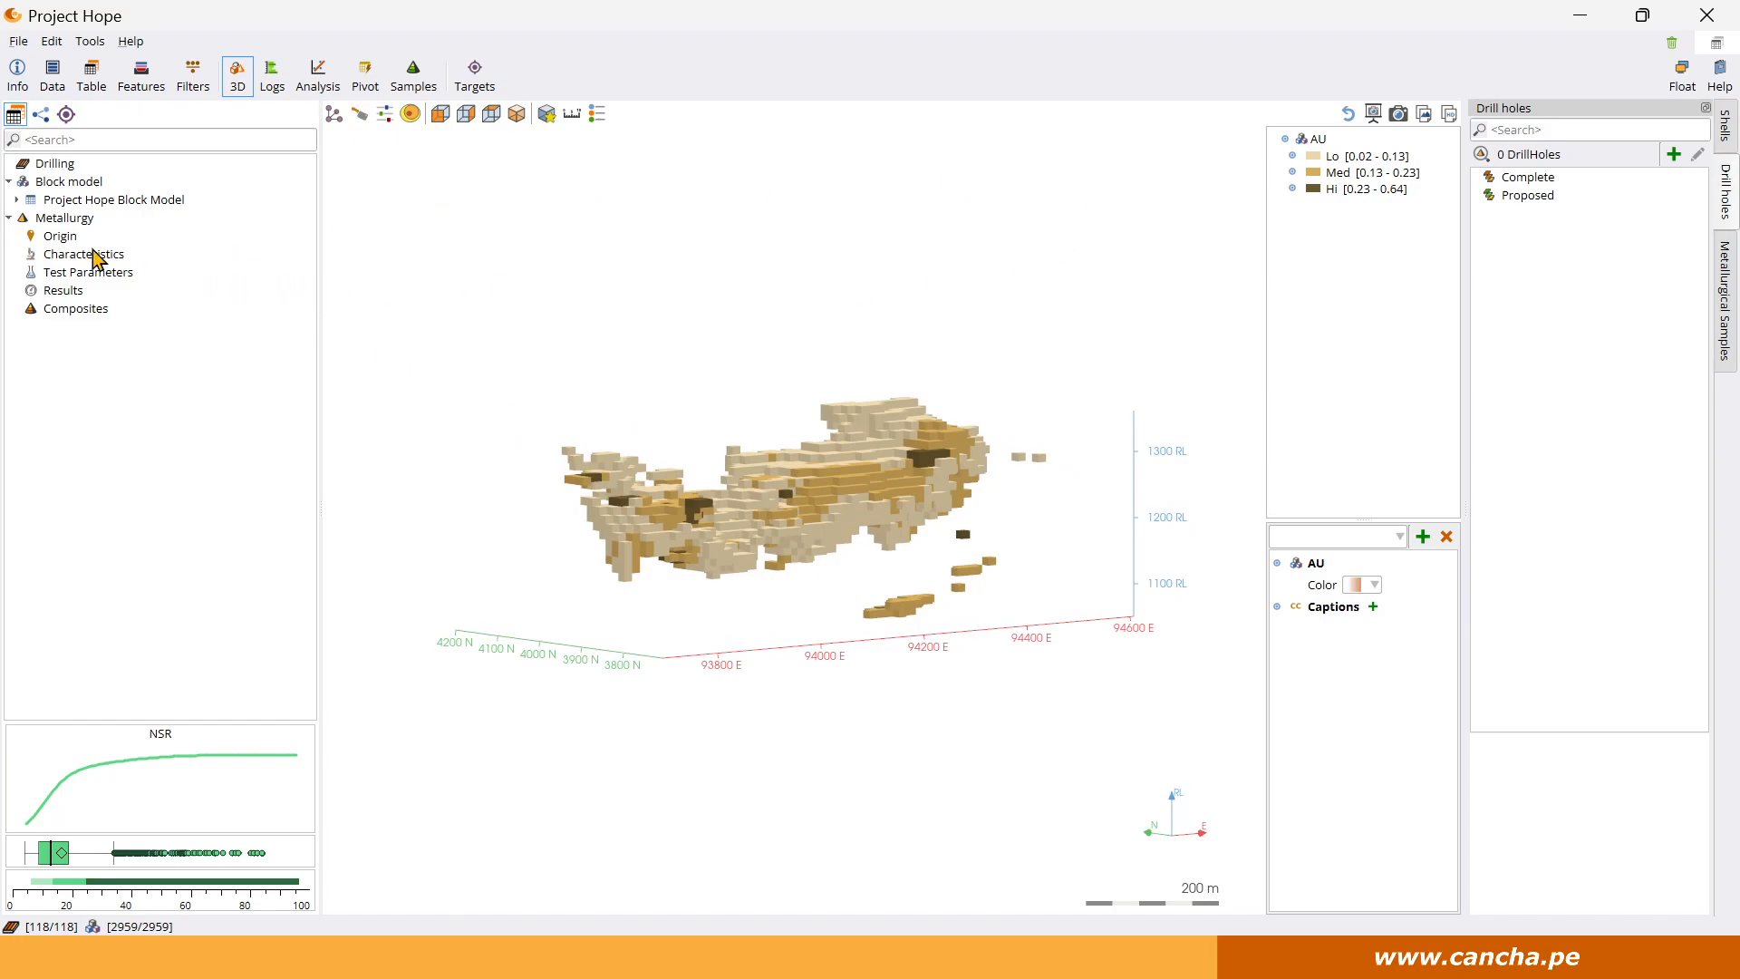
double_click(30, 198)
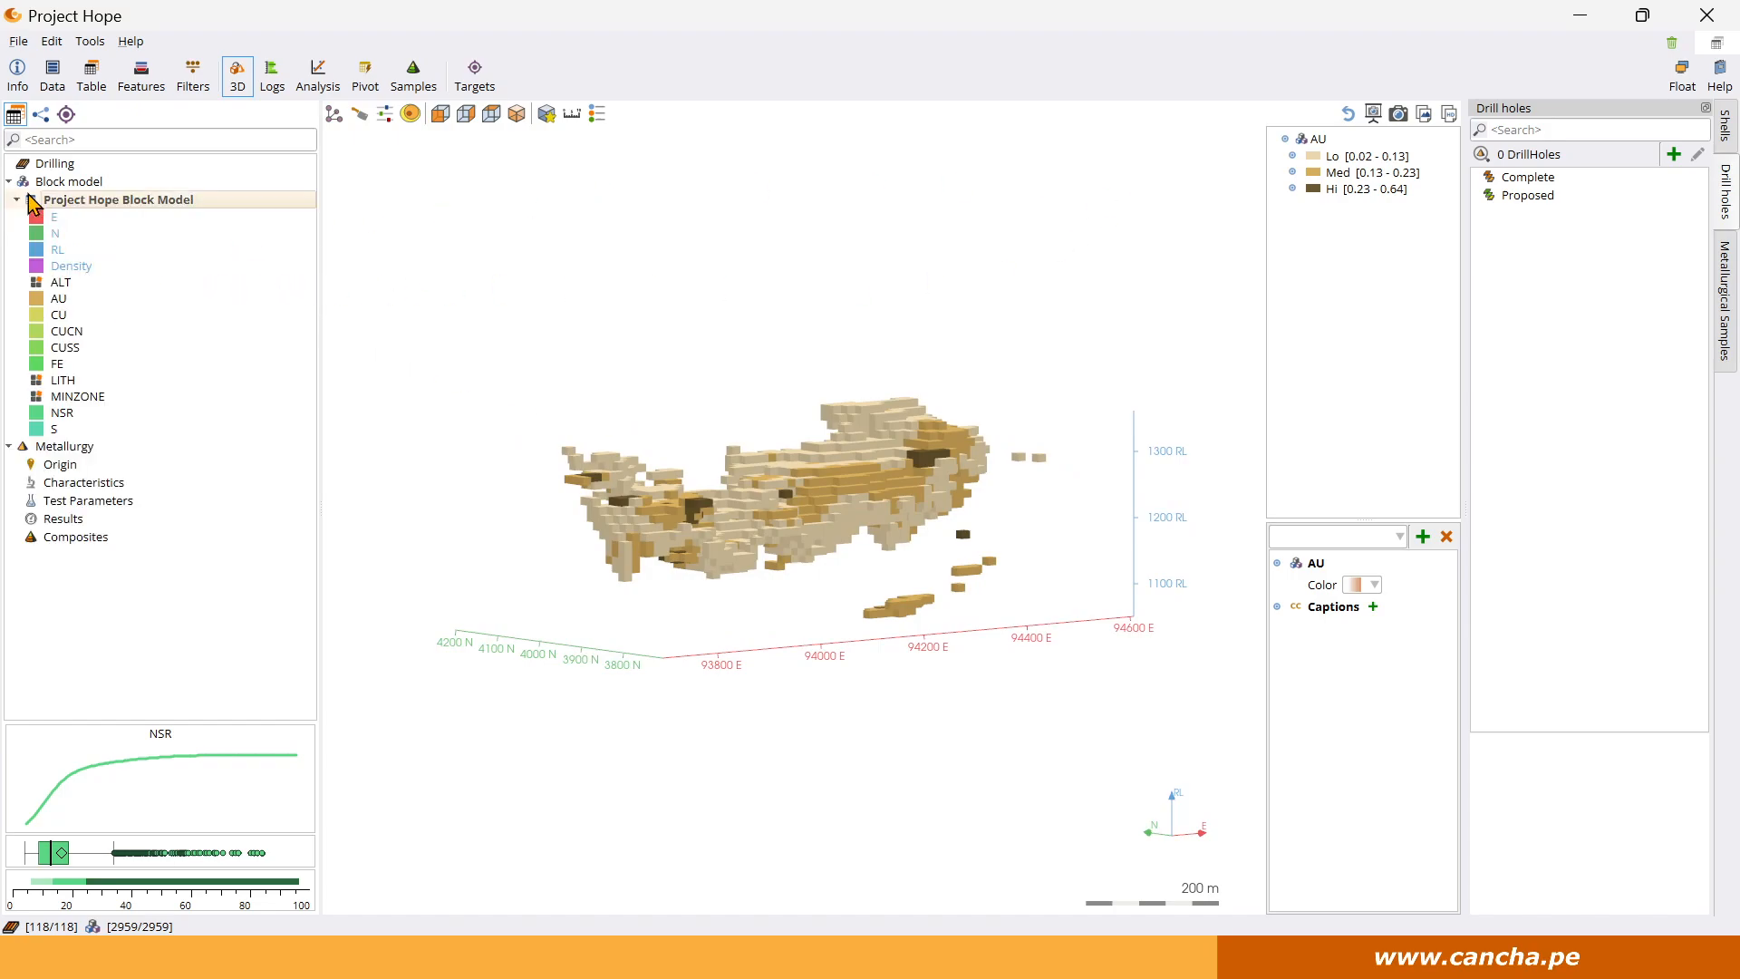
left_click(57, 413)
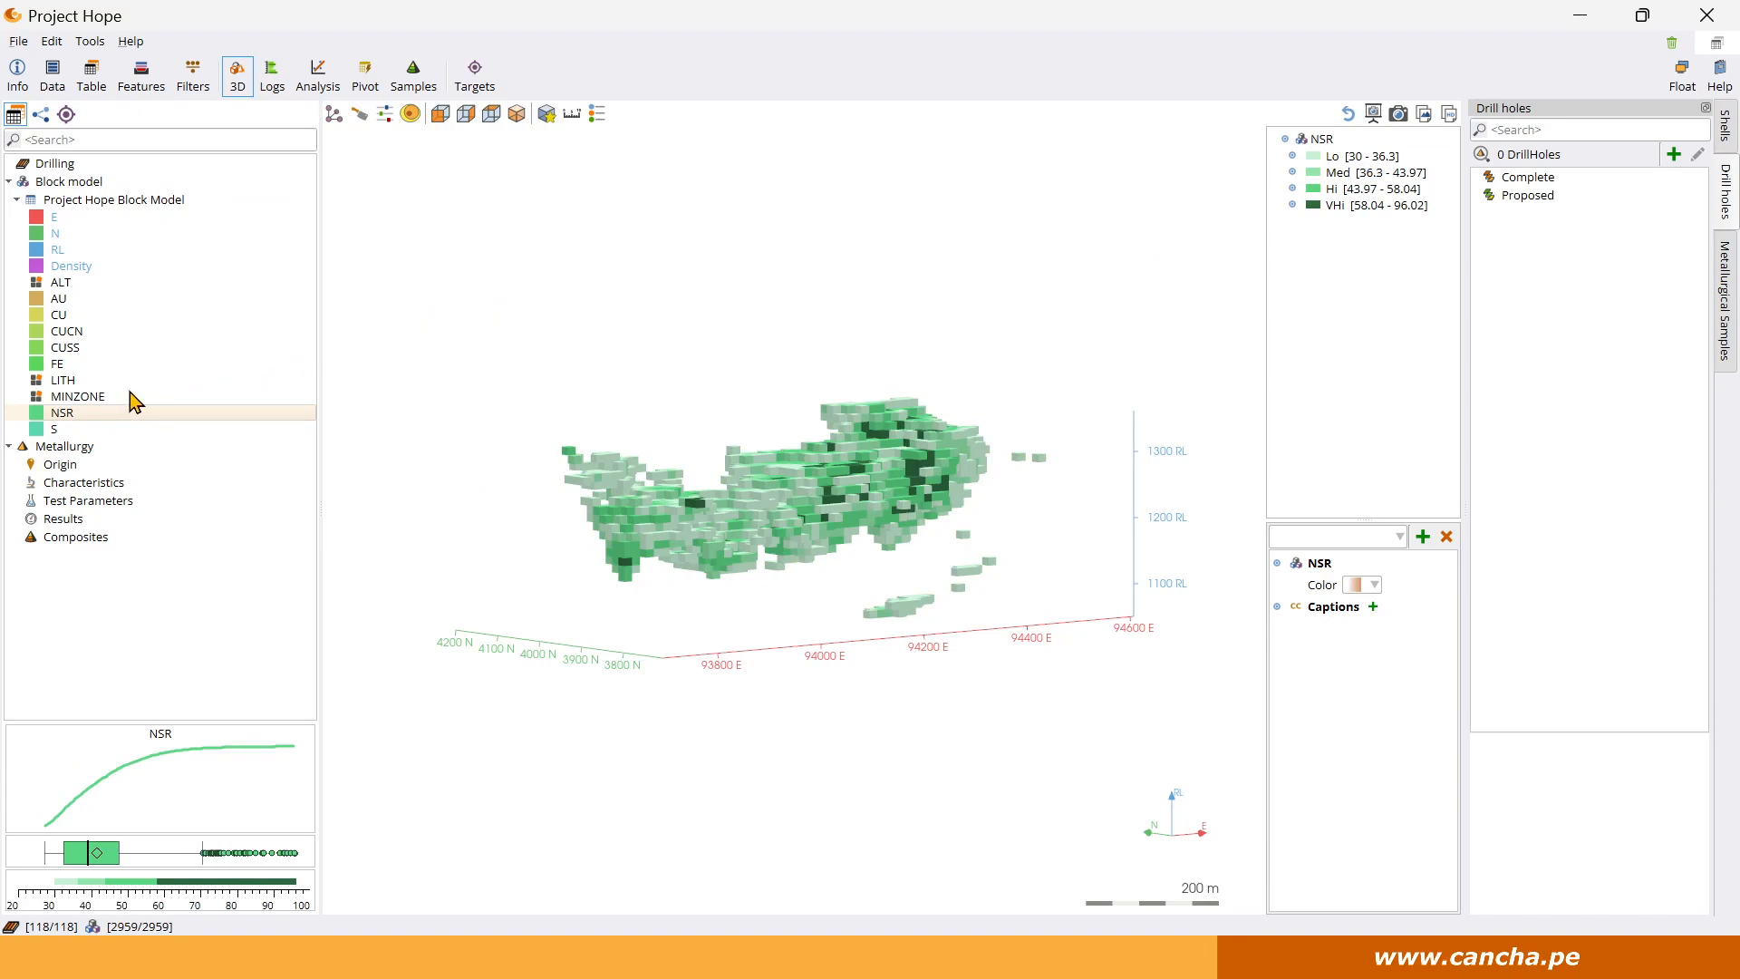
left_click(77, 384)
left_click_drag(1061, 389, 1005, 522)
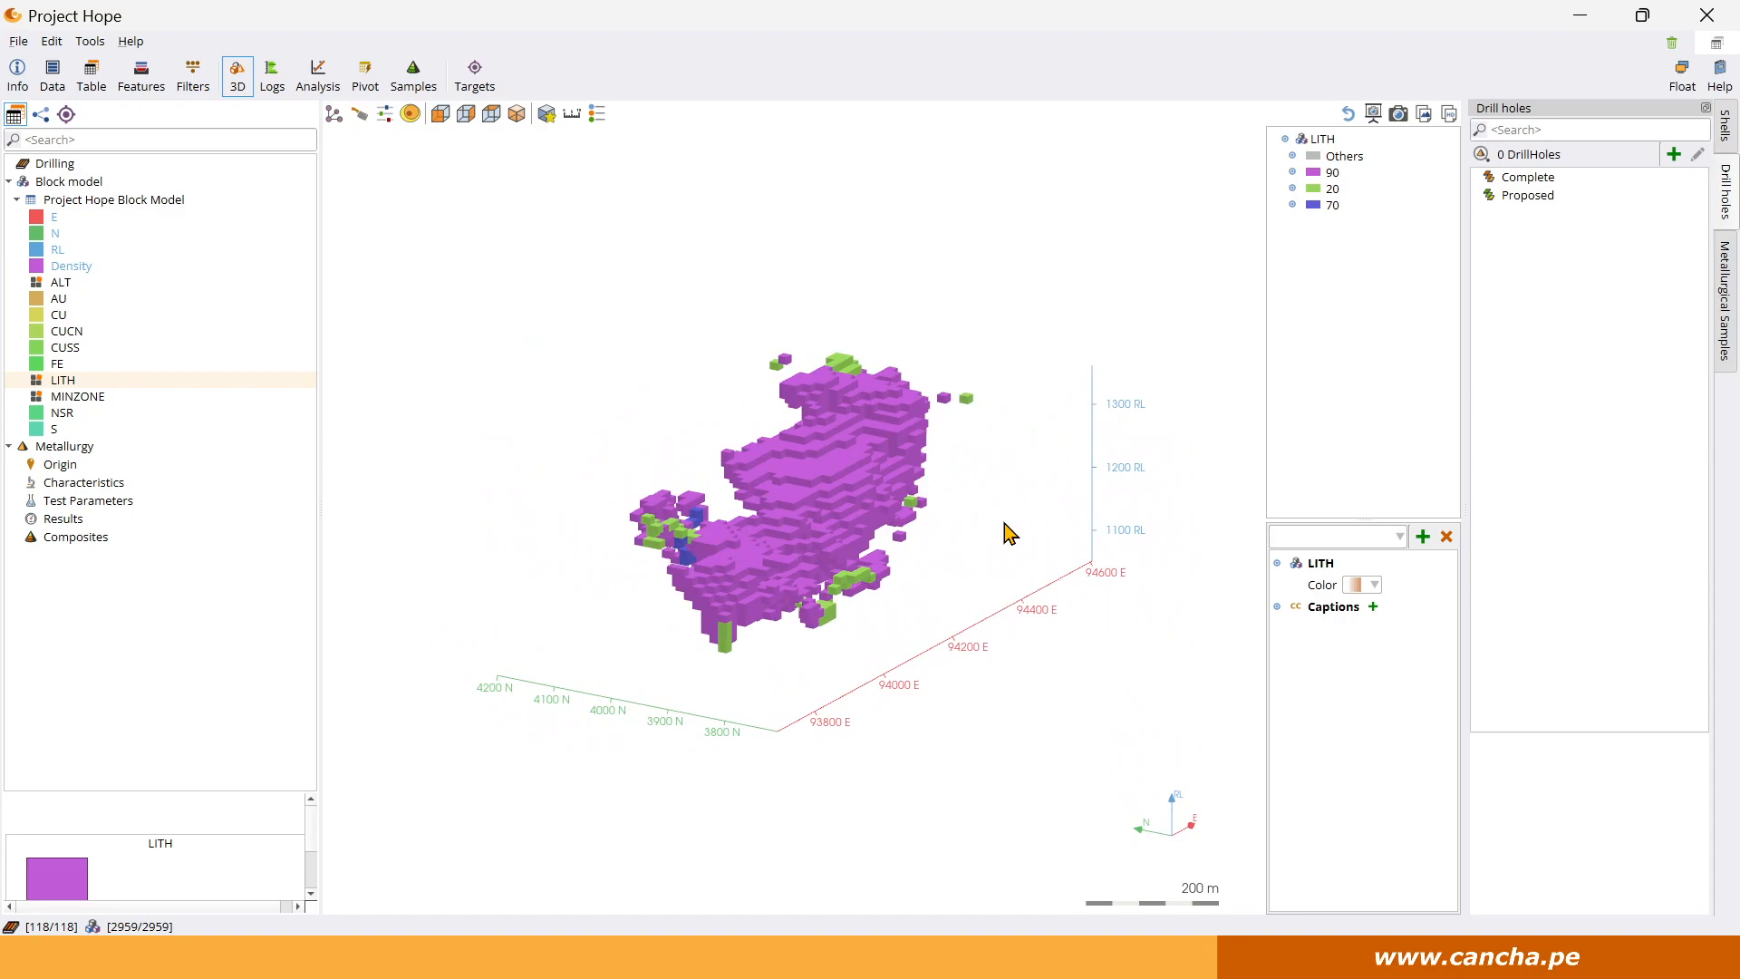